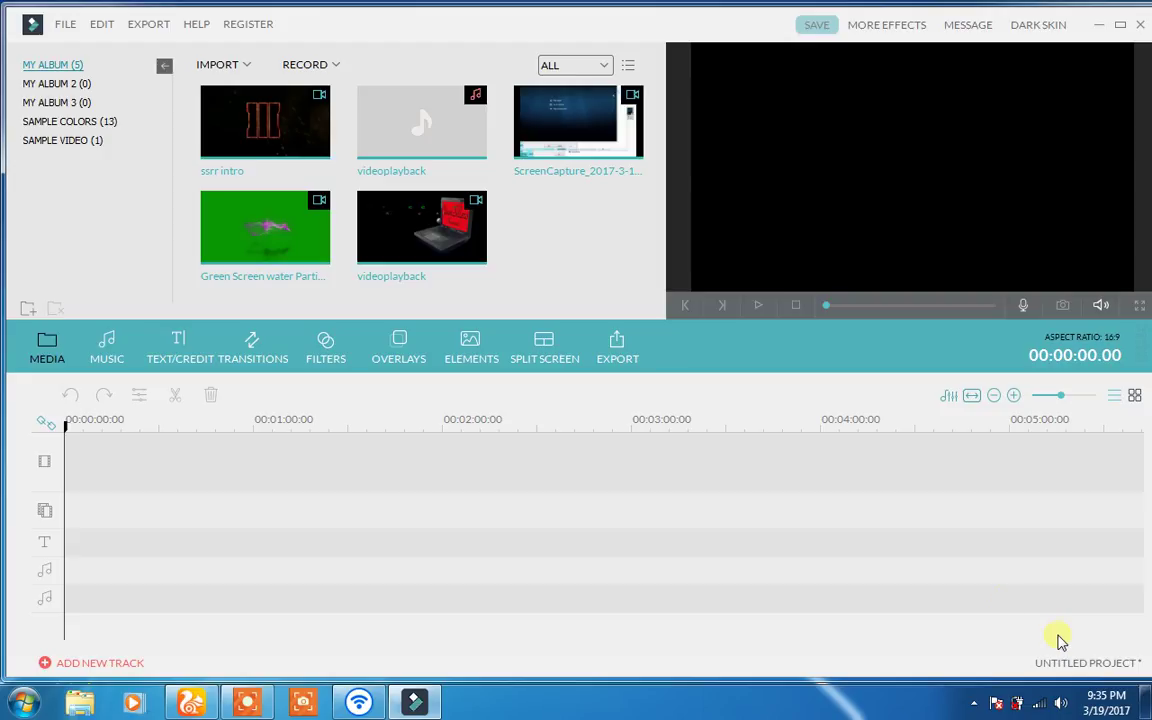
mouse_move(472, 252)
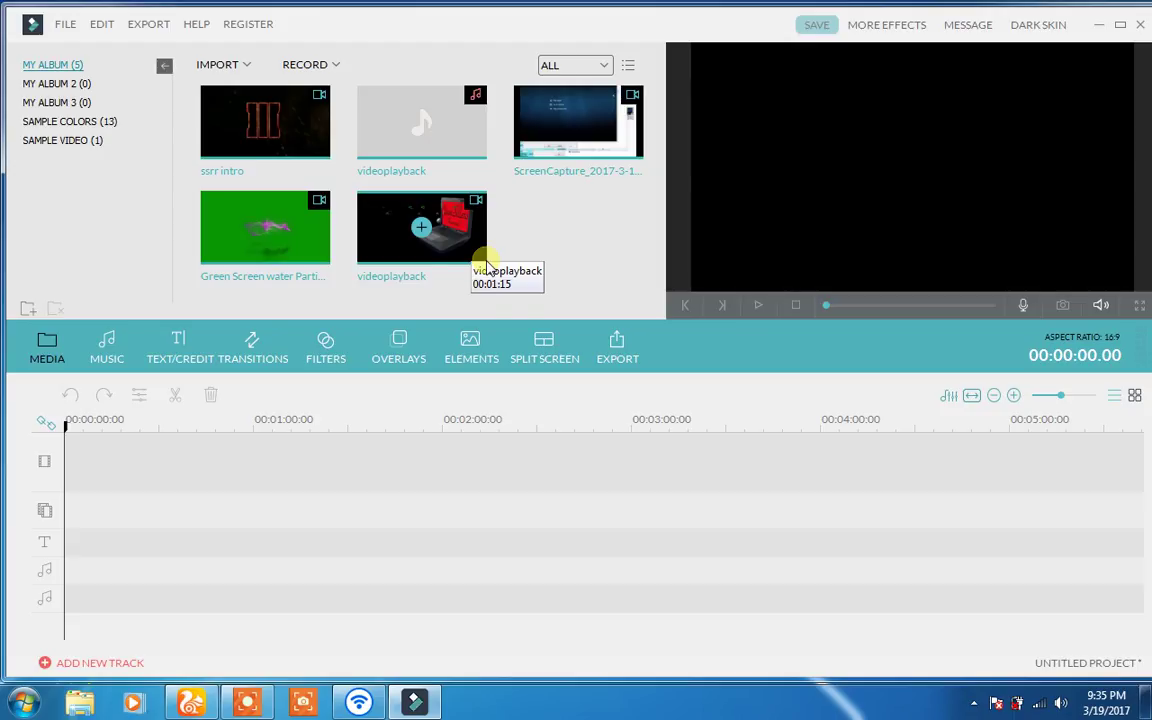
click(226, 66)
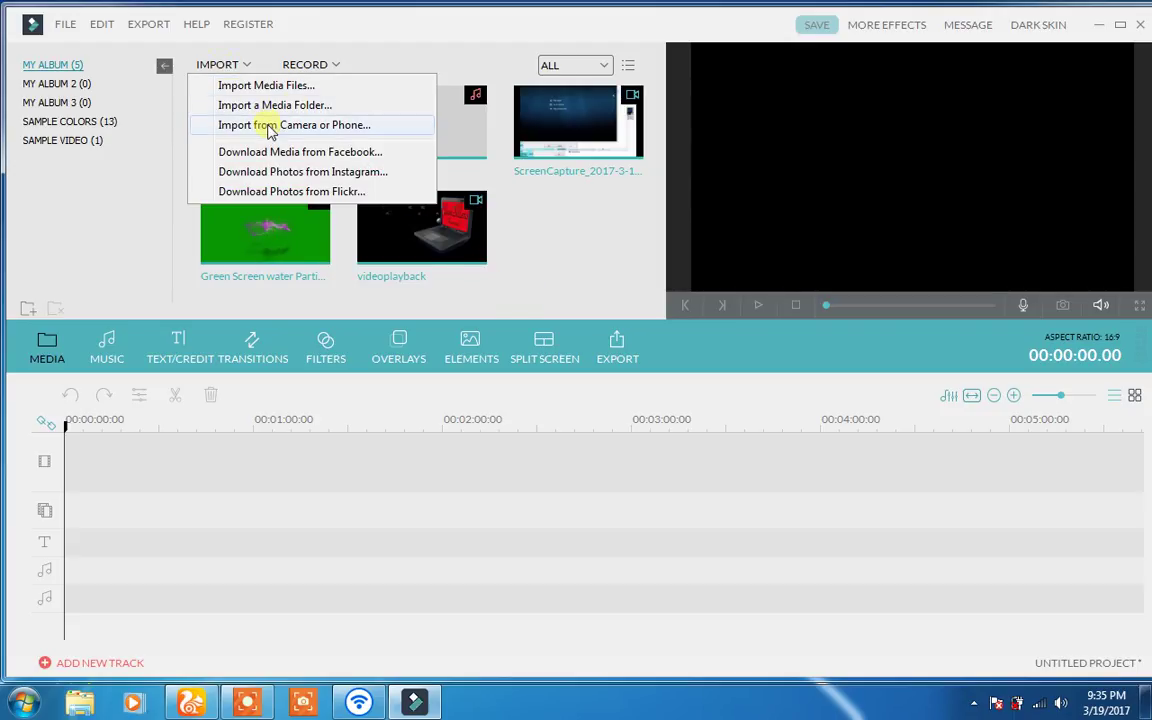
click(378, 63)
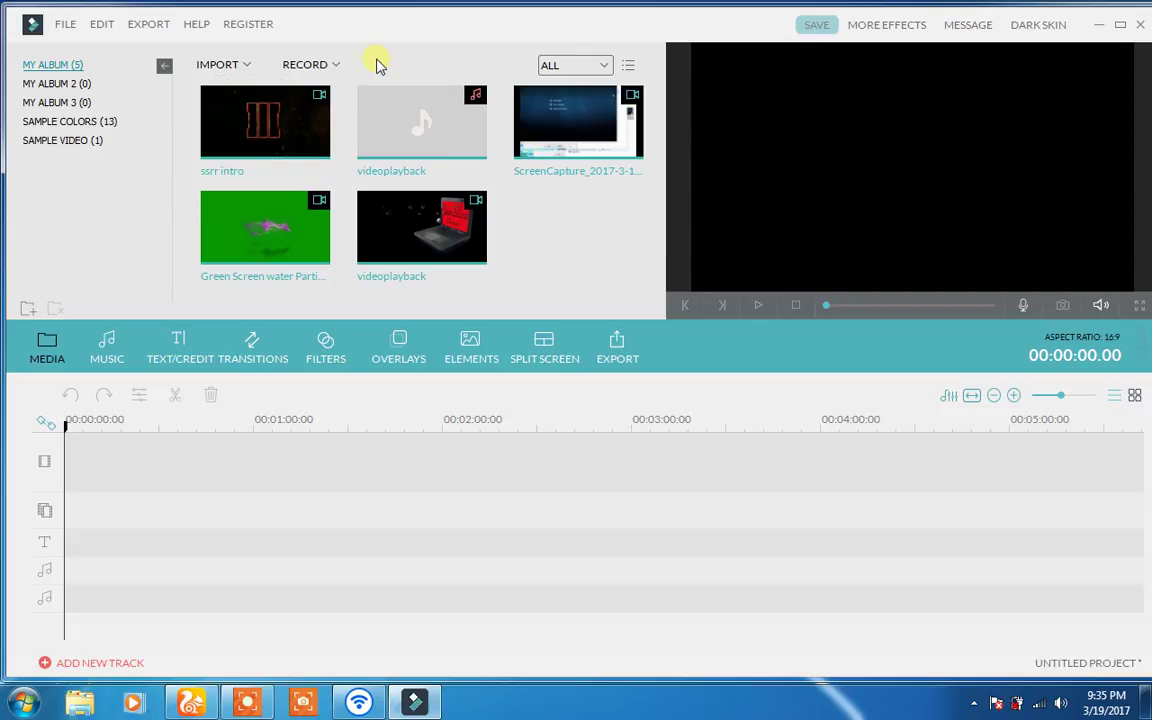
mouse_move(403, 210)
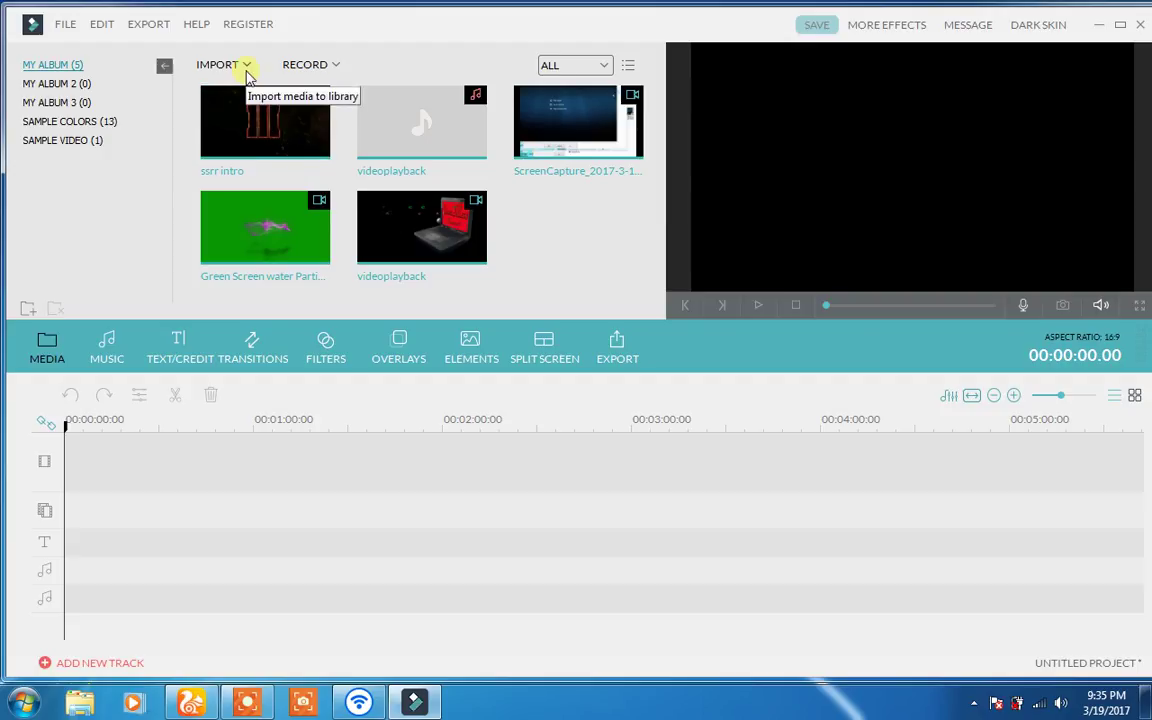
mouse_move(300, 210)
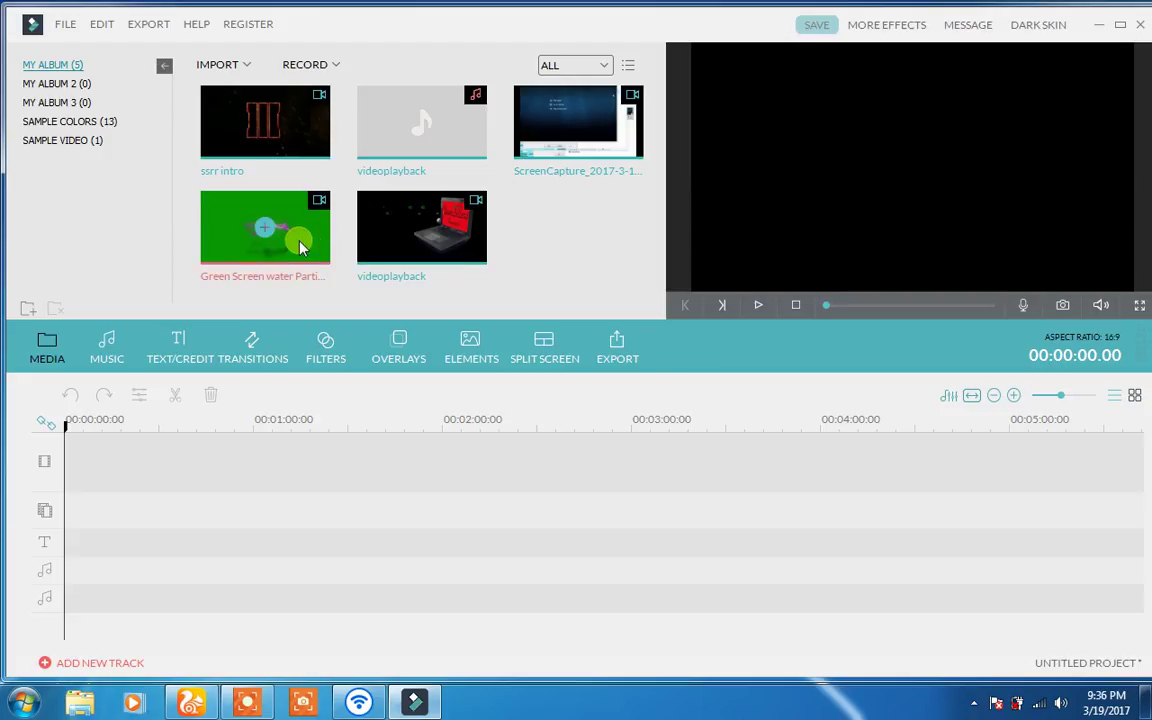
click(265, 228)
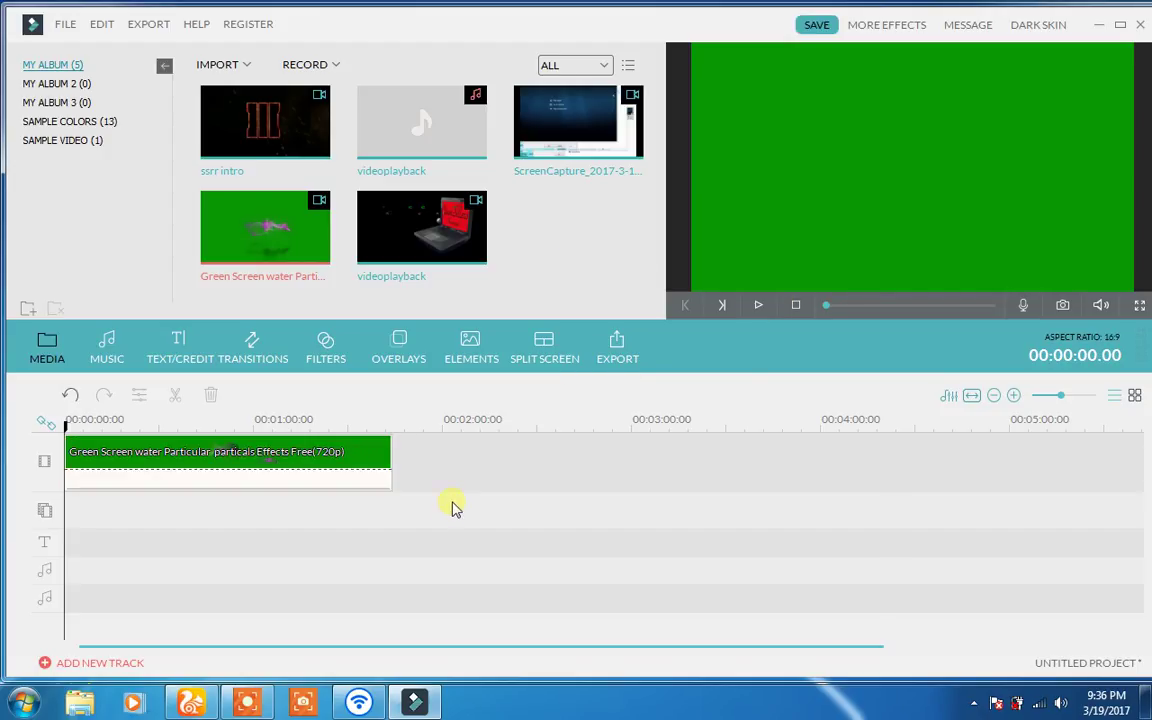
click(334, 458)
key(Delete)
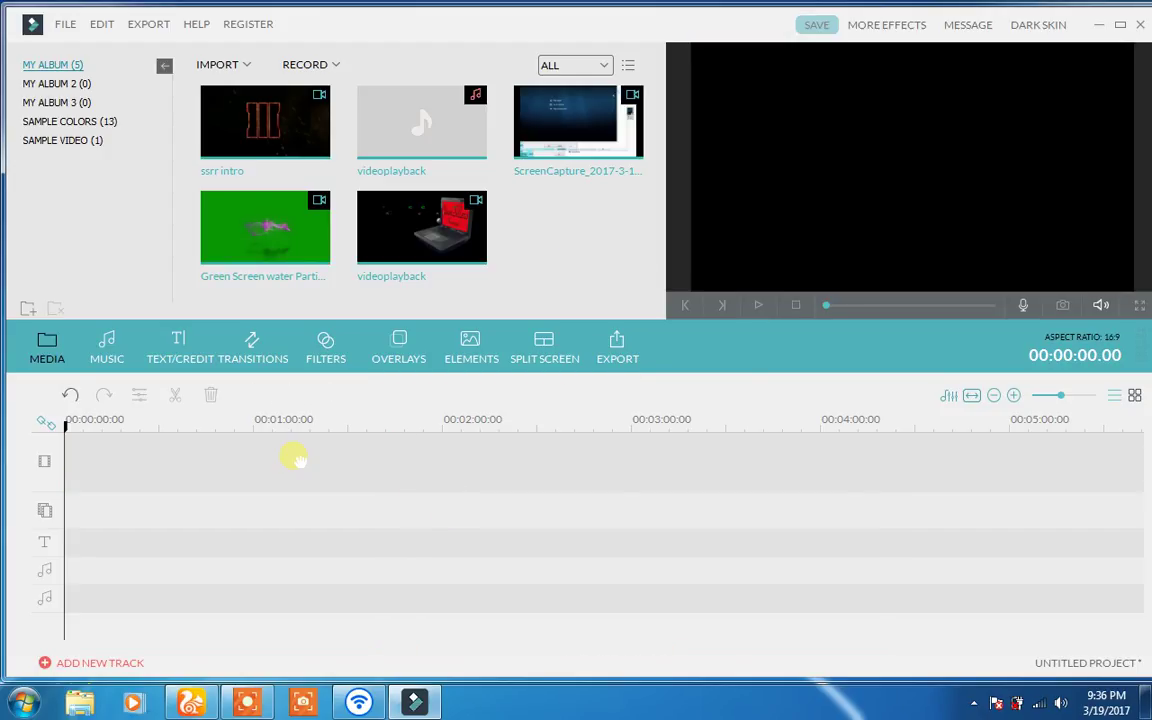
Preview the Green Screen water particles clip from the media library and select the videoplayback video
click(300, 258)
click(760, 307)
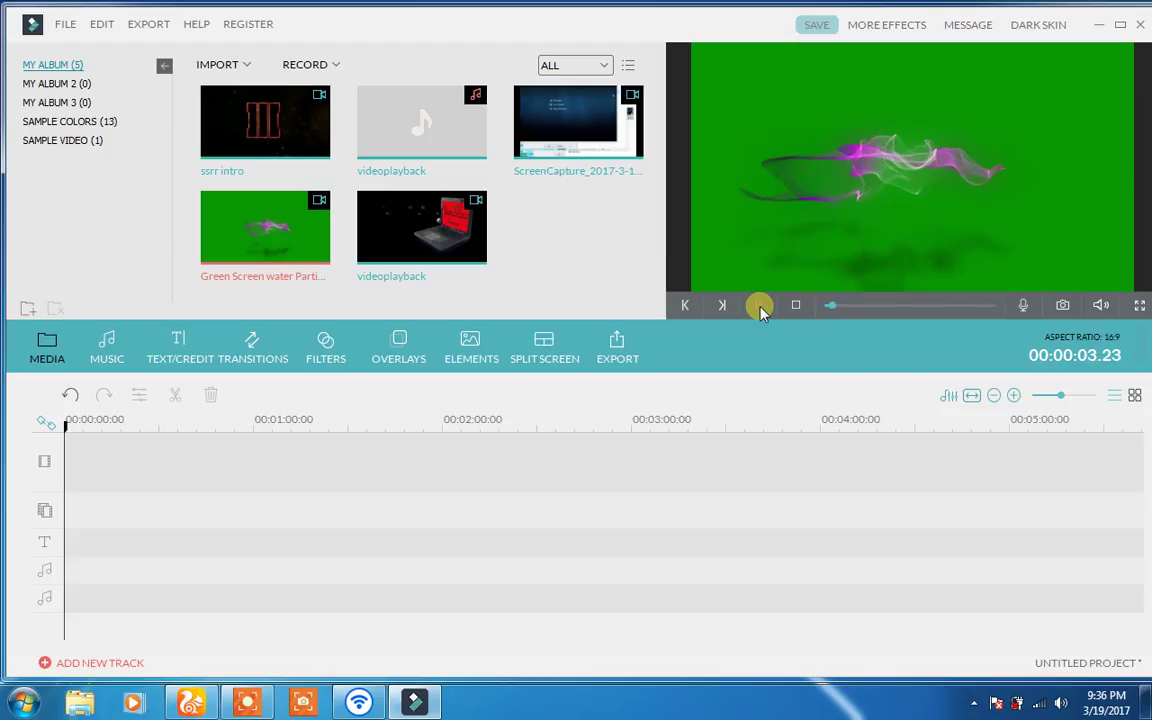
click(760, 307)
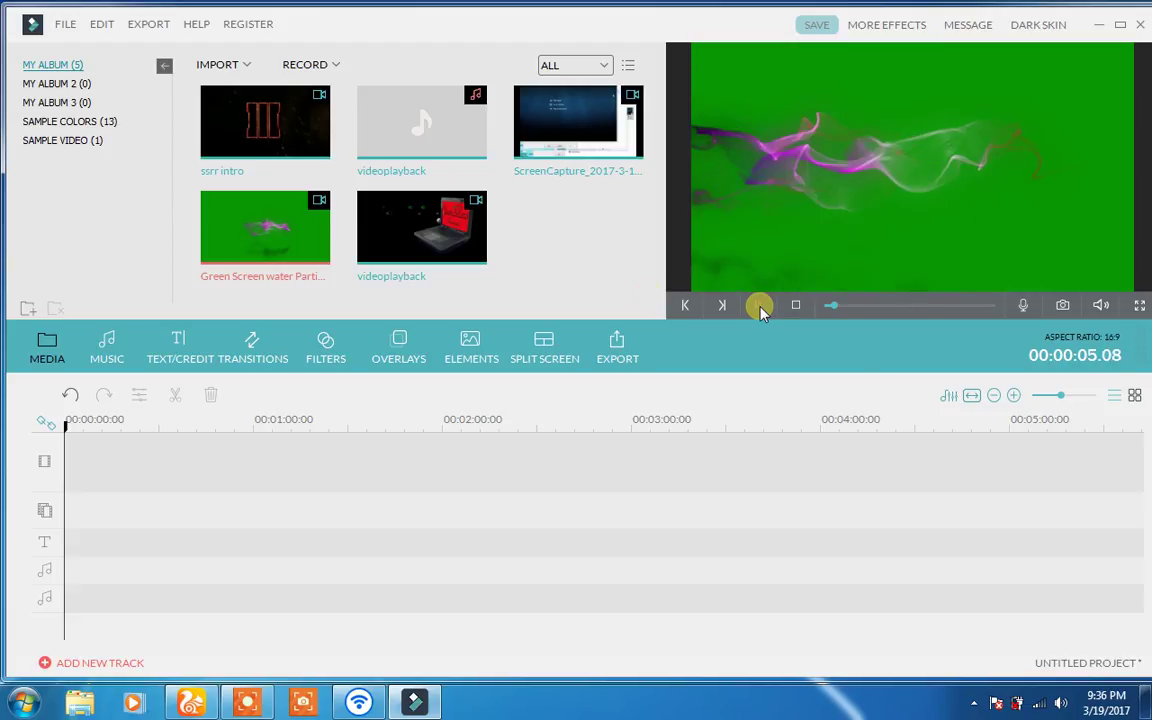
click(490, 250)
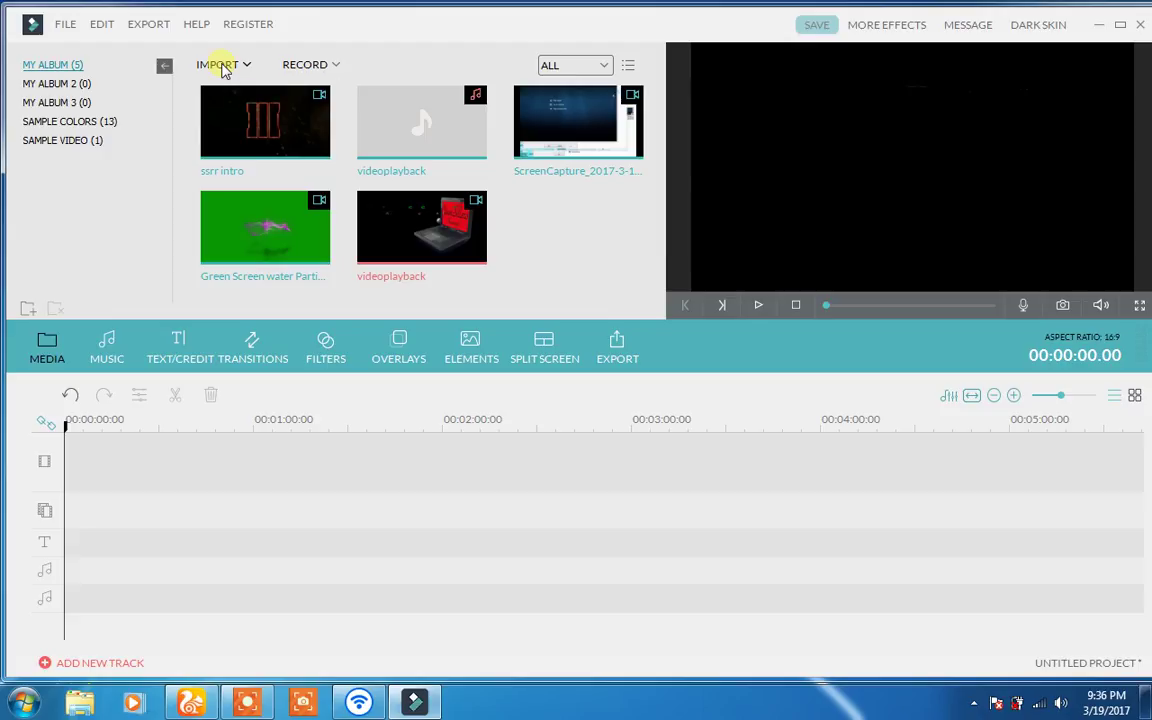
Try to import the Green Screen water particles video from the desktop into the media library
click(1096, 27)
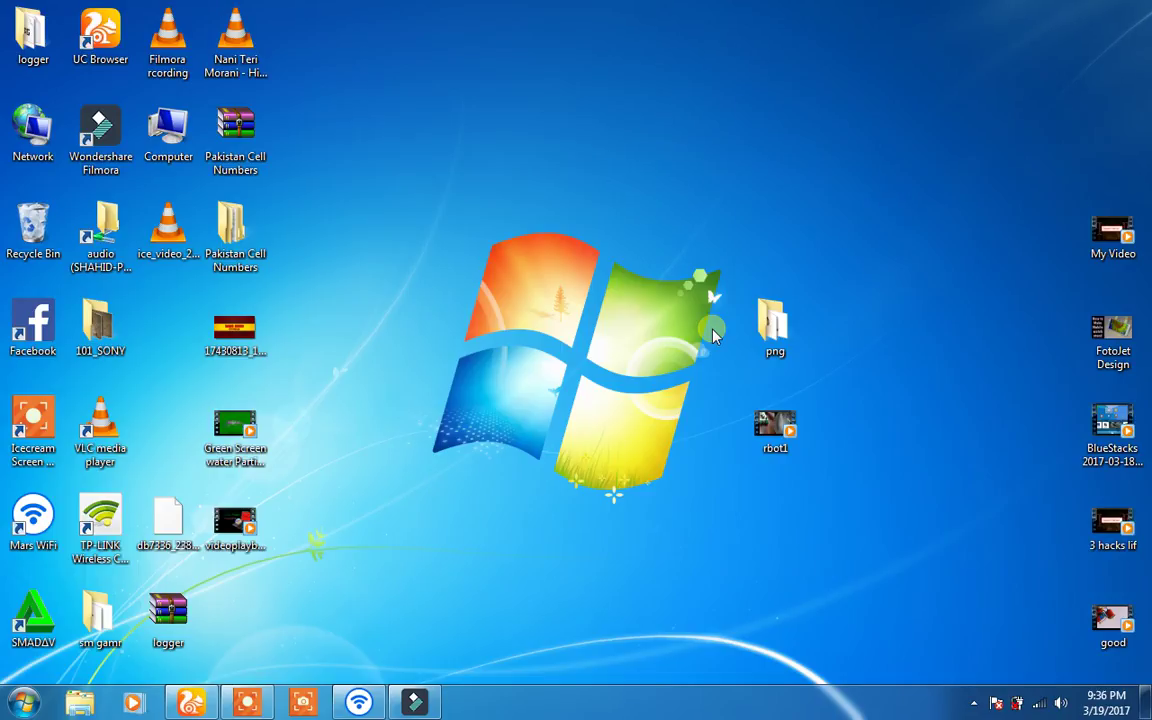
drag(238, 430, 580, 250)
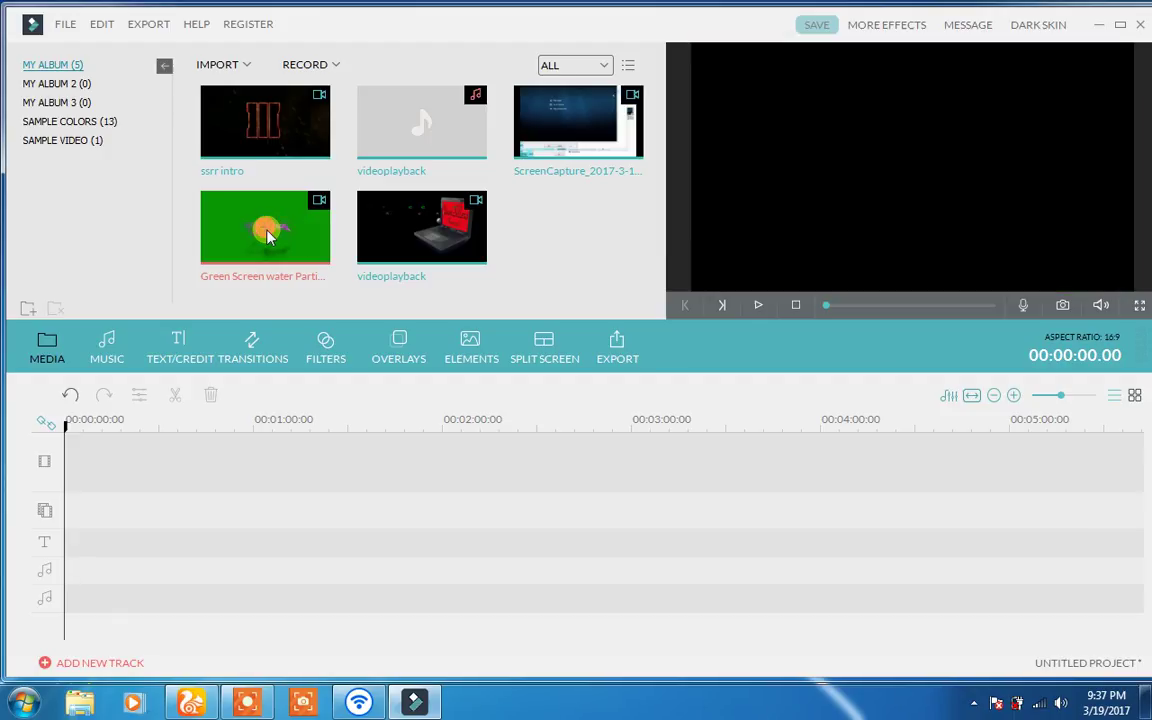
click(267, 235)
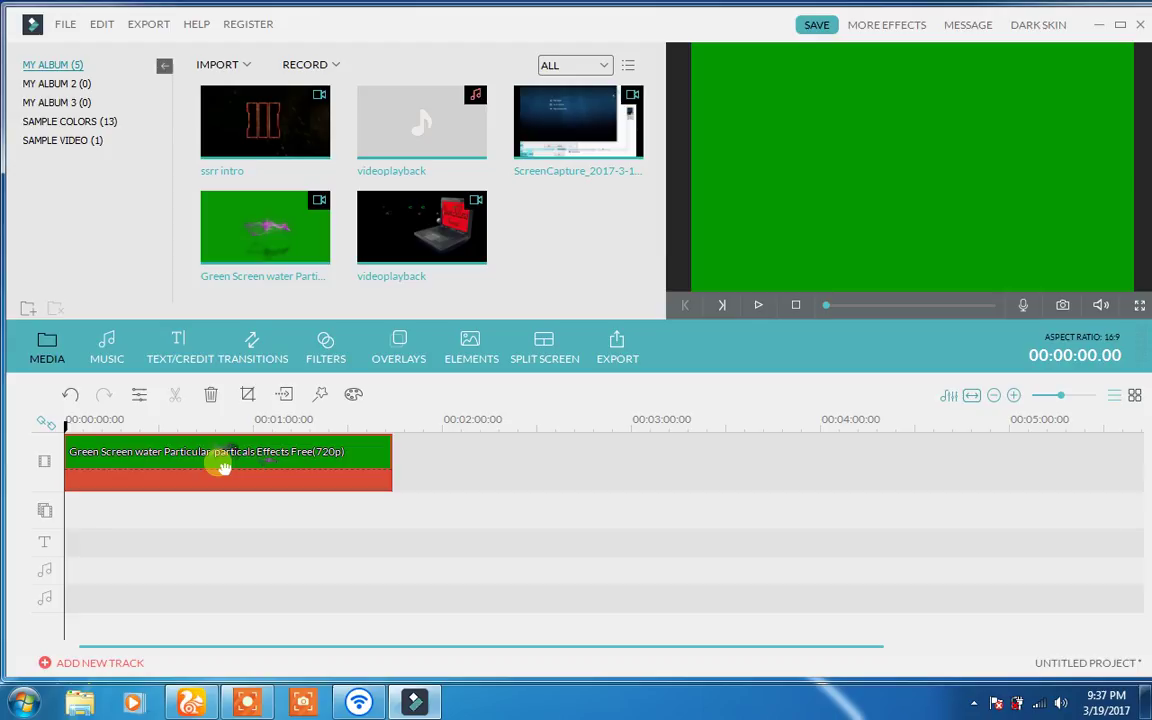
double_click(224, 467)
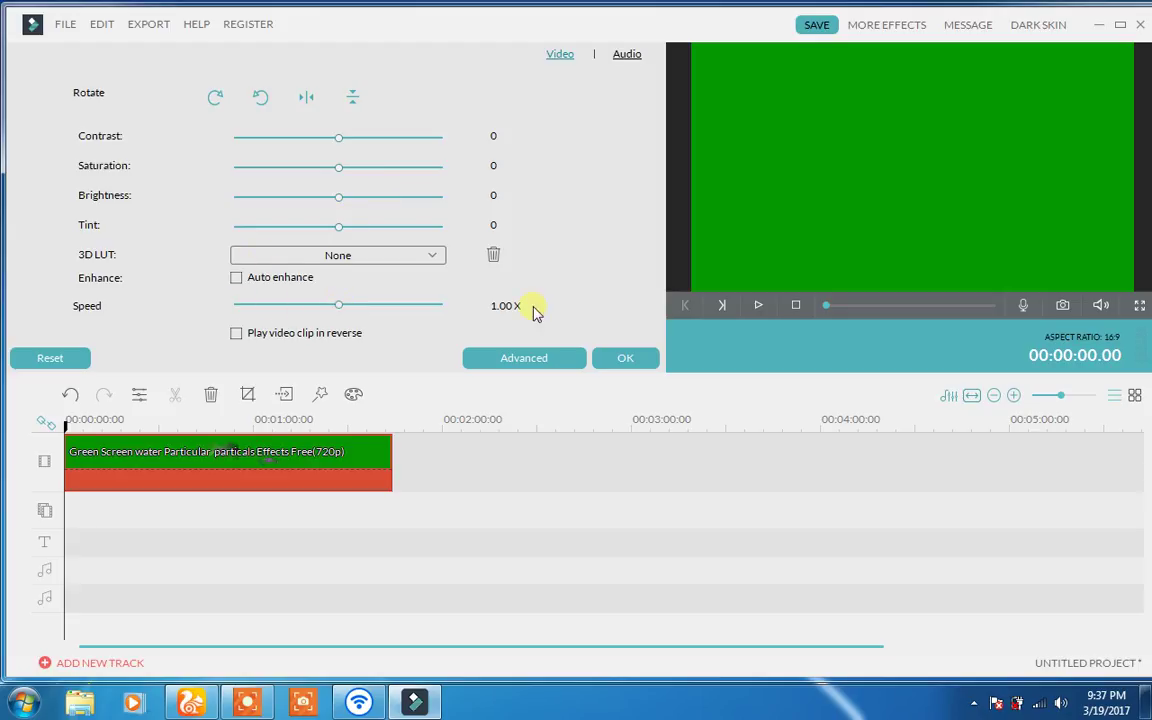
click(758, 311)
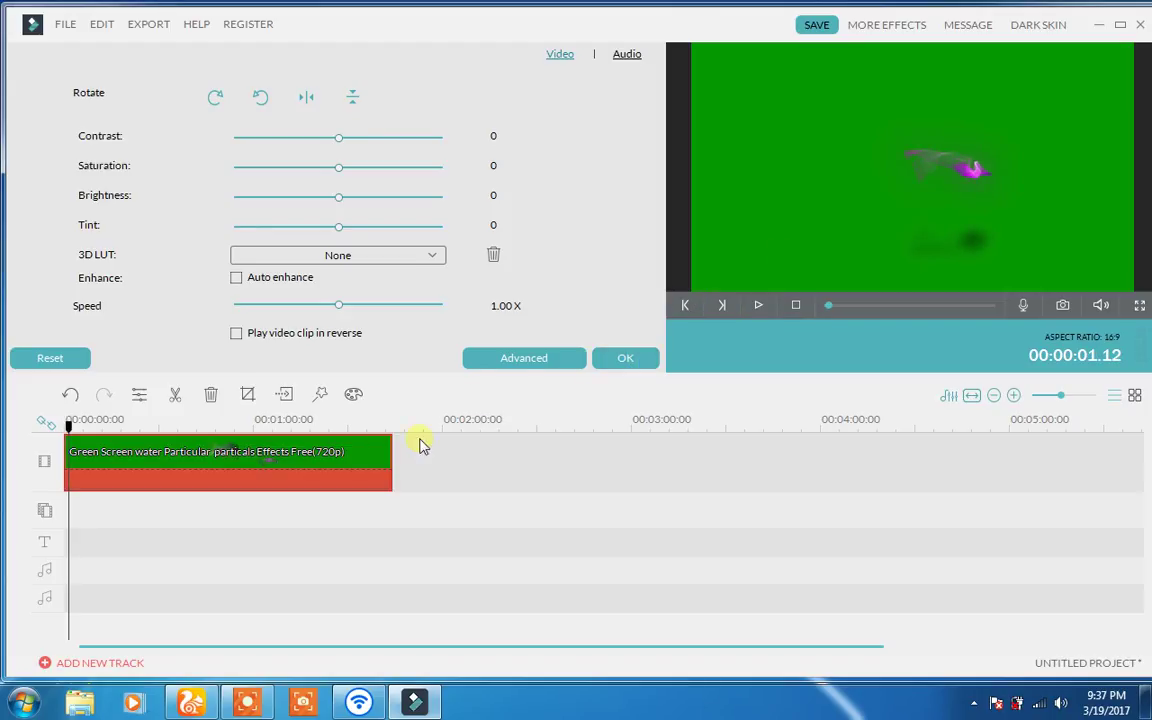
drag(418, 462, 324, 461)
key(Delete)
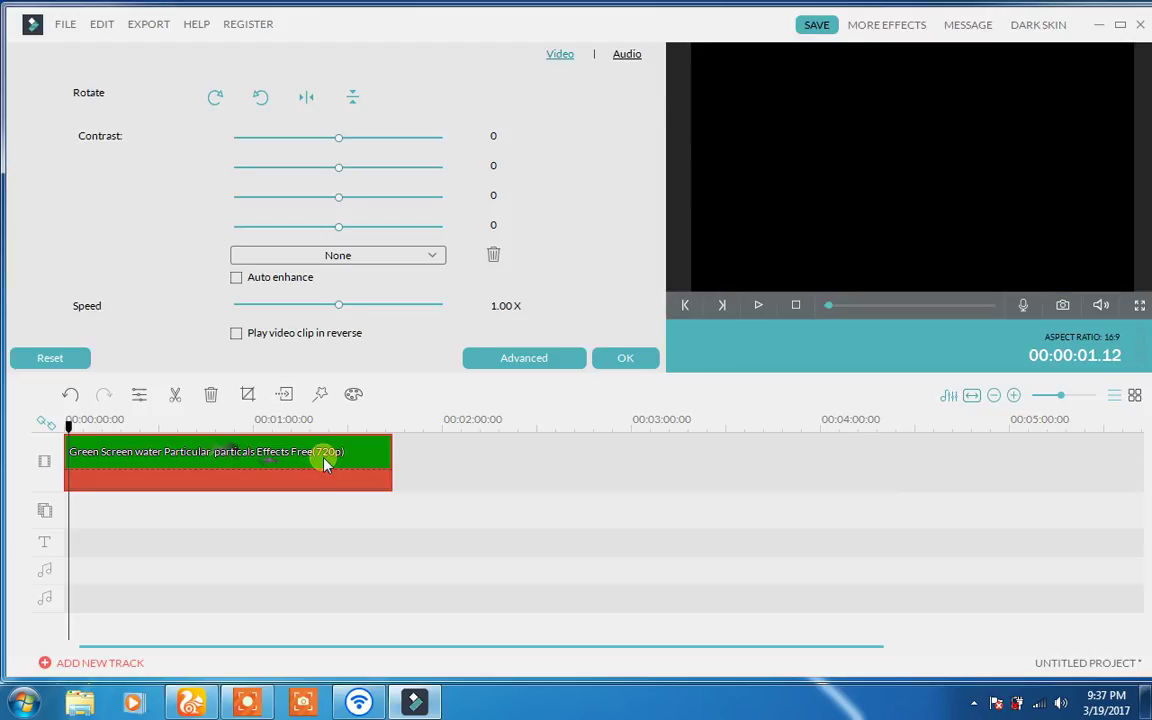
Place the videoplayback video at the start of the video track, open its settings and preview it from 00:00:32.00
drag(364, 214, 195, 472)
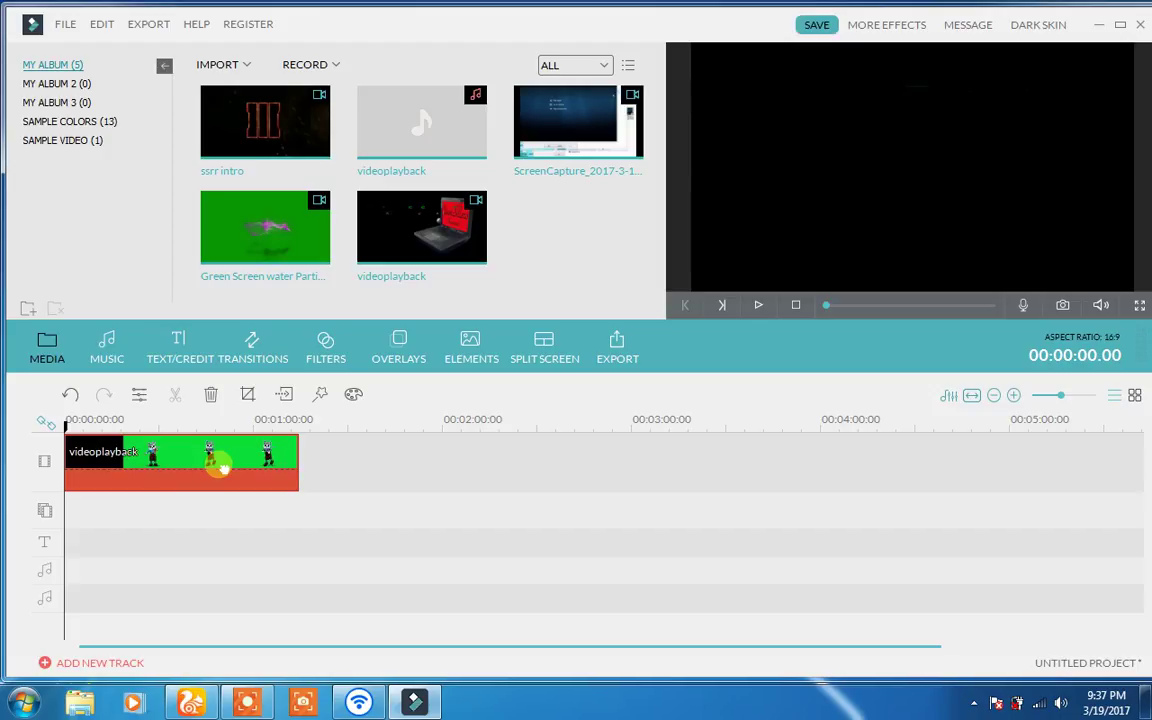
double_click(221, 468)
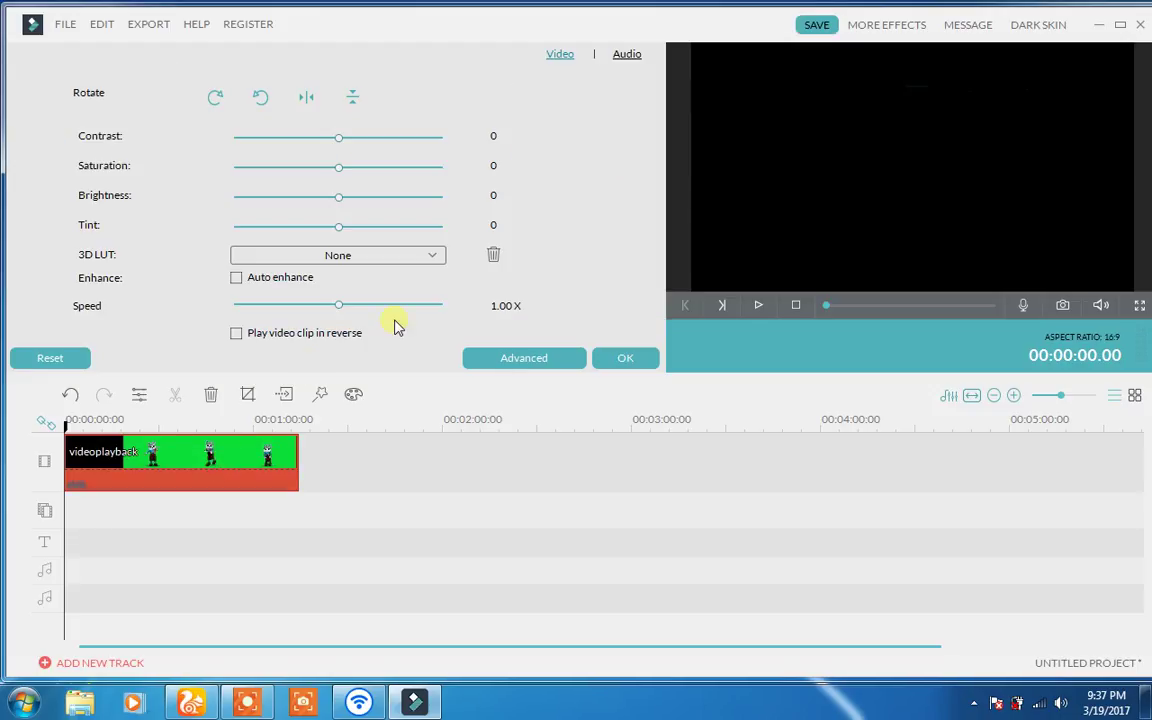
click(72, 422)
drag(72, 437, 165, 430)
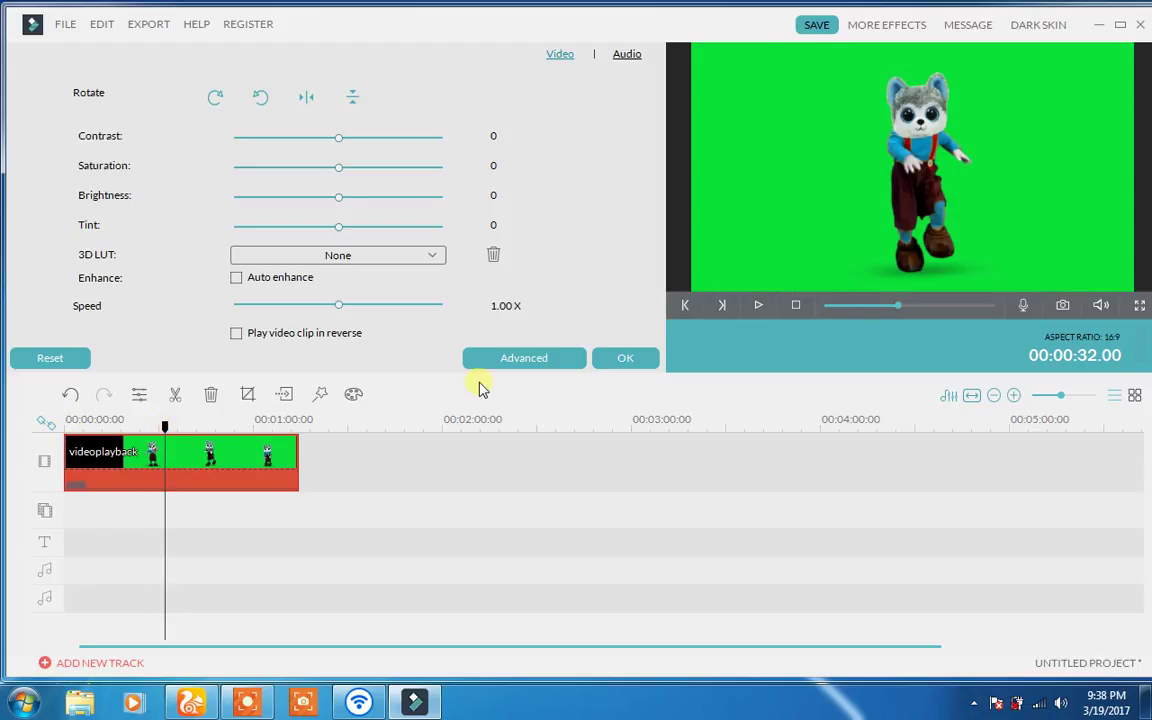
click(760, 306)
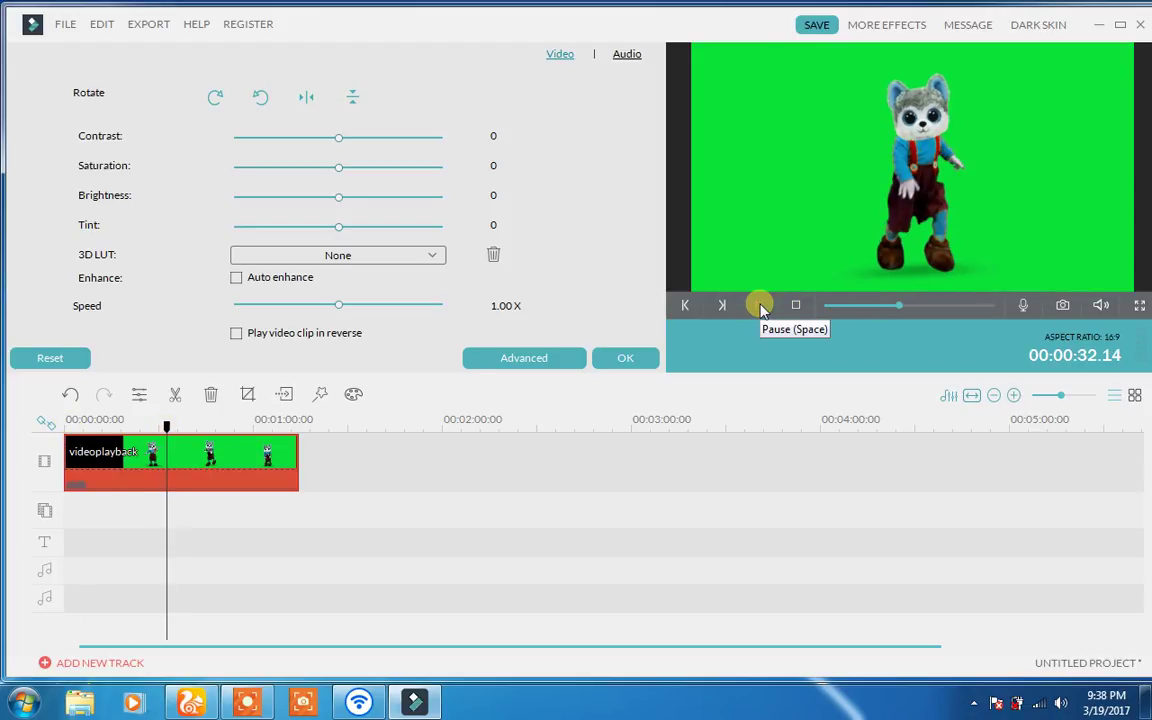
click(760, 306)
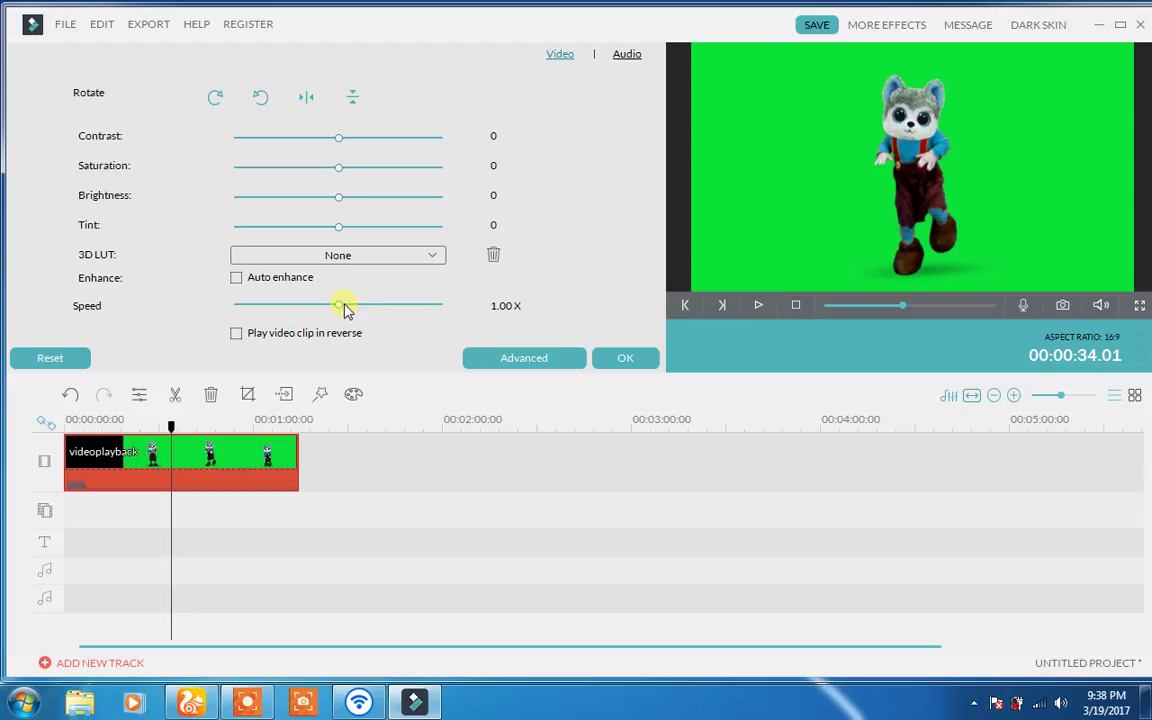
Set the videoplayback clip's speed to 3.00 X and play back part of its green-screen section
drag(345, 306, 392, 310)
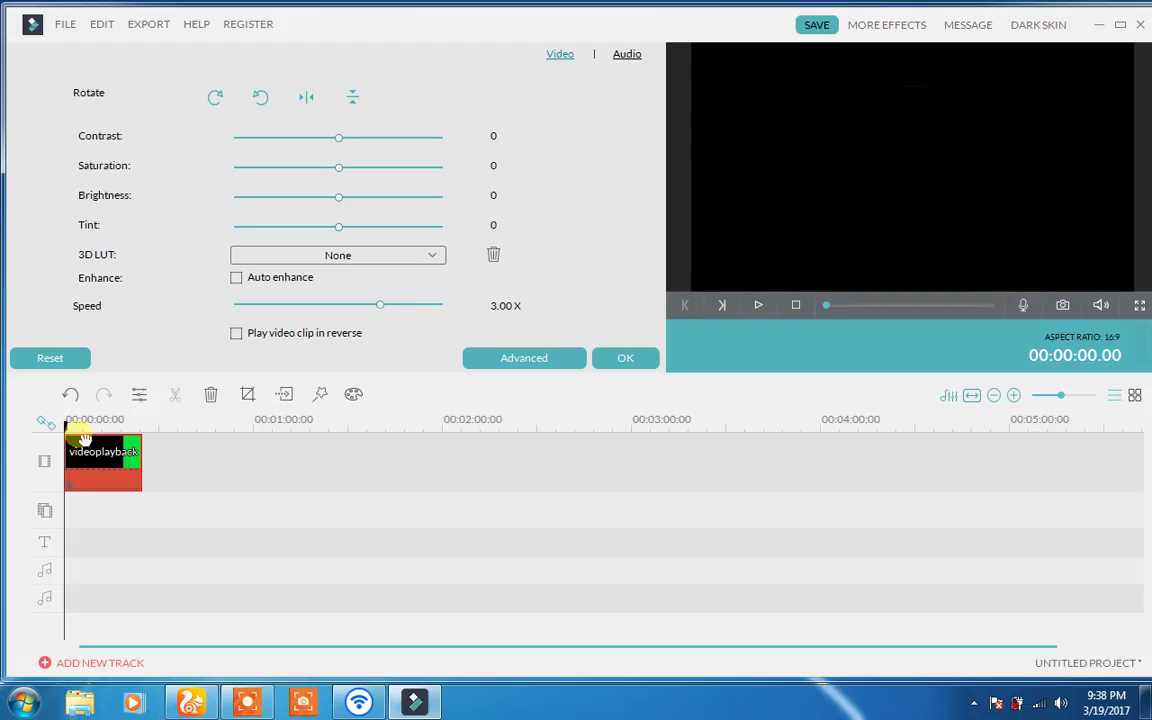
drag(85, 437, 116, 424)
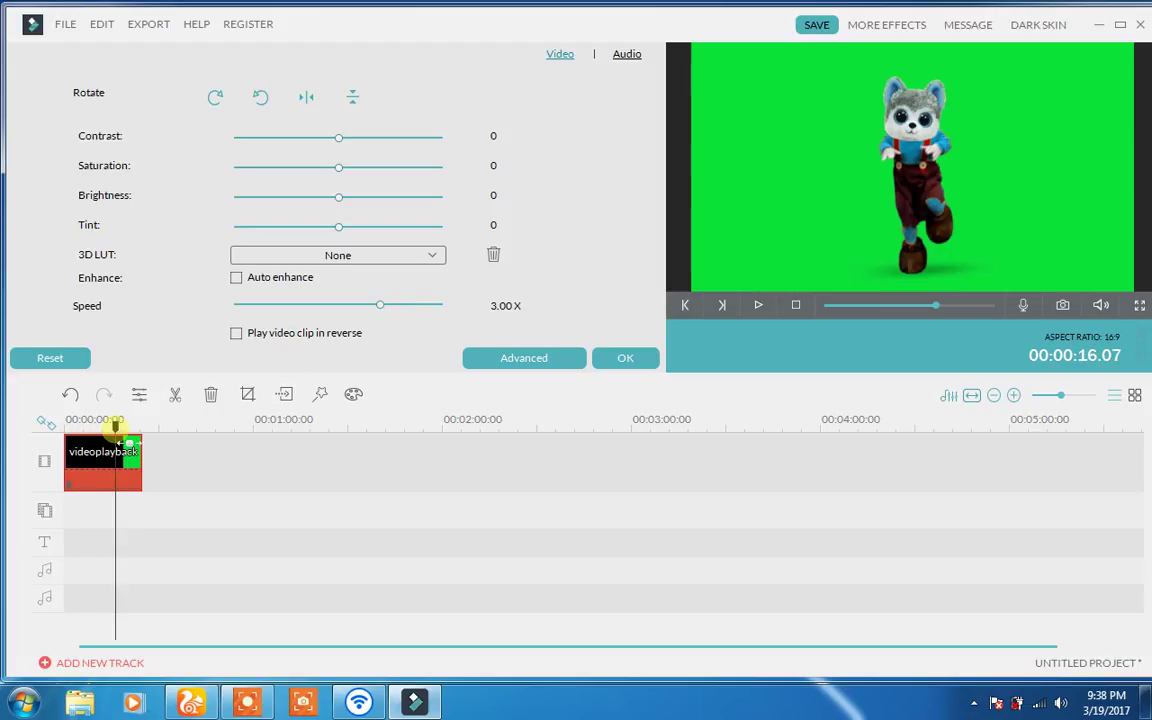
click(760, 305)
click(760, 305)
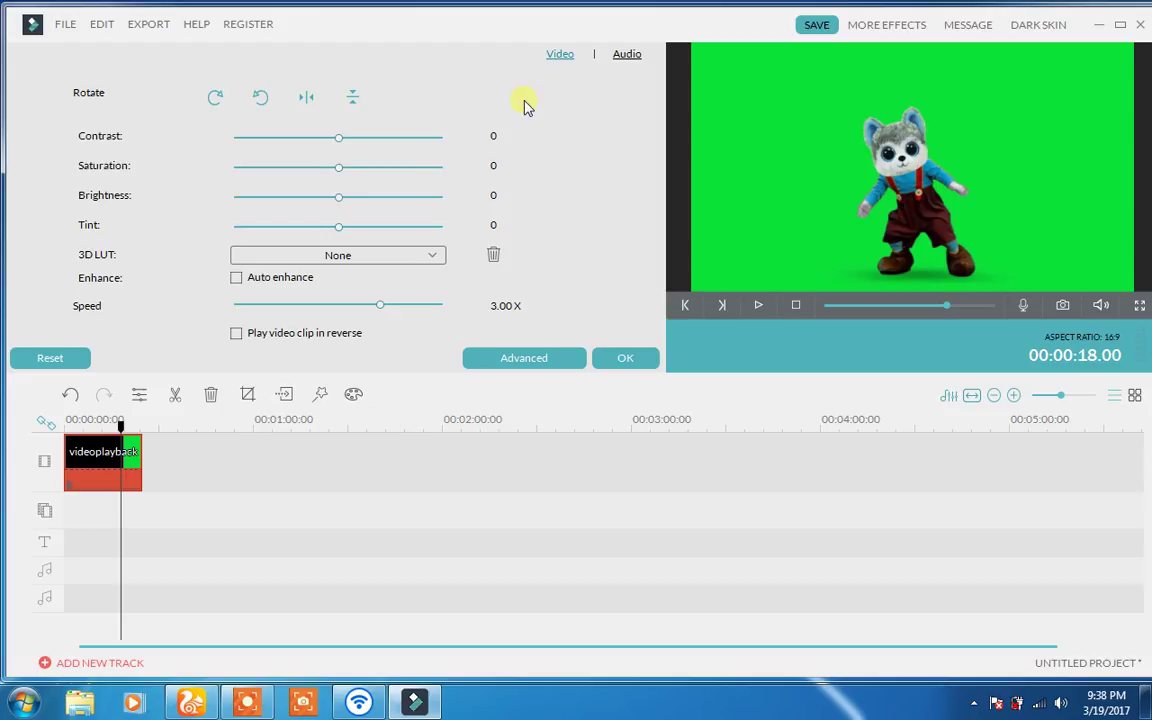
Examine the clip's audio settings and the available equalizer presets
click(626, 55)
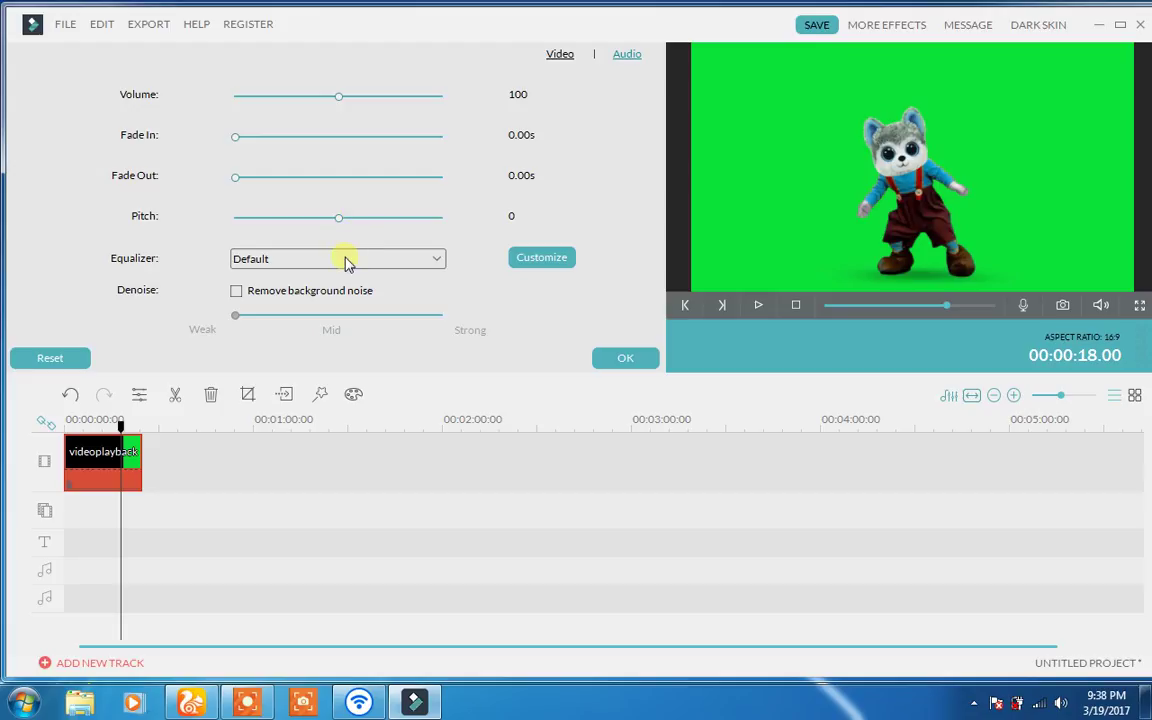
click(346, 259)
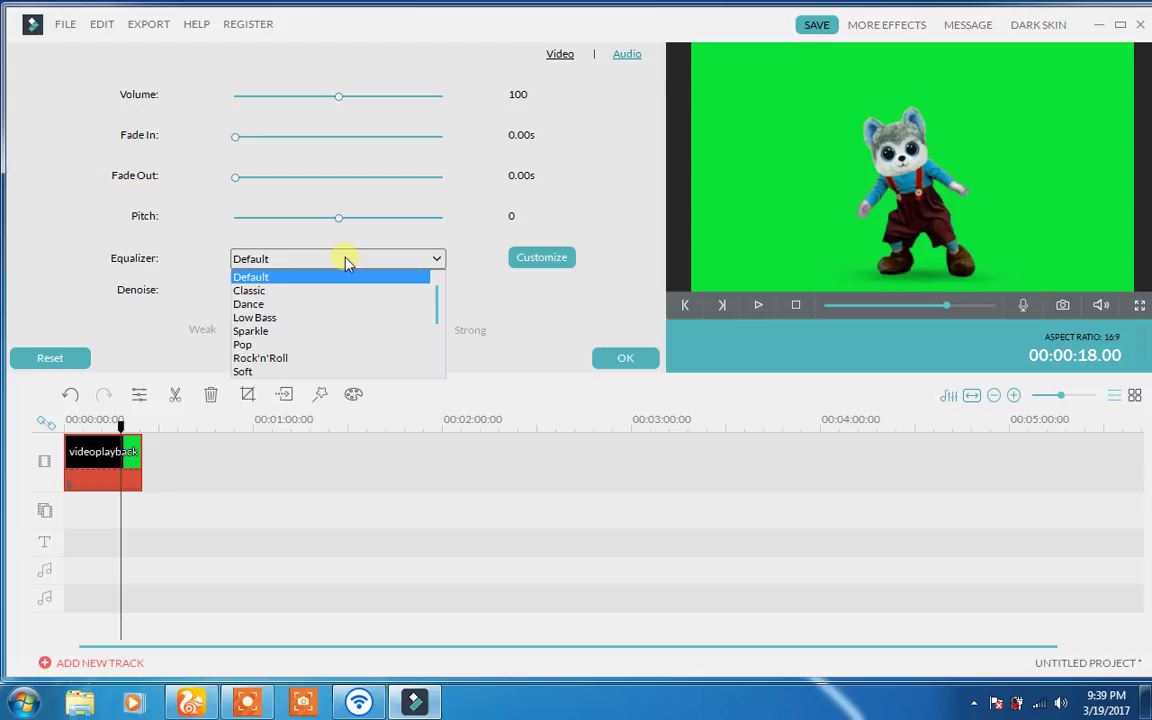
click(617, 279)
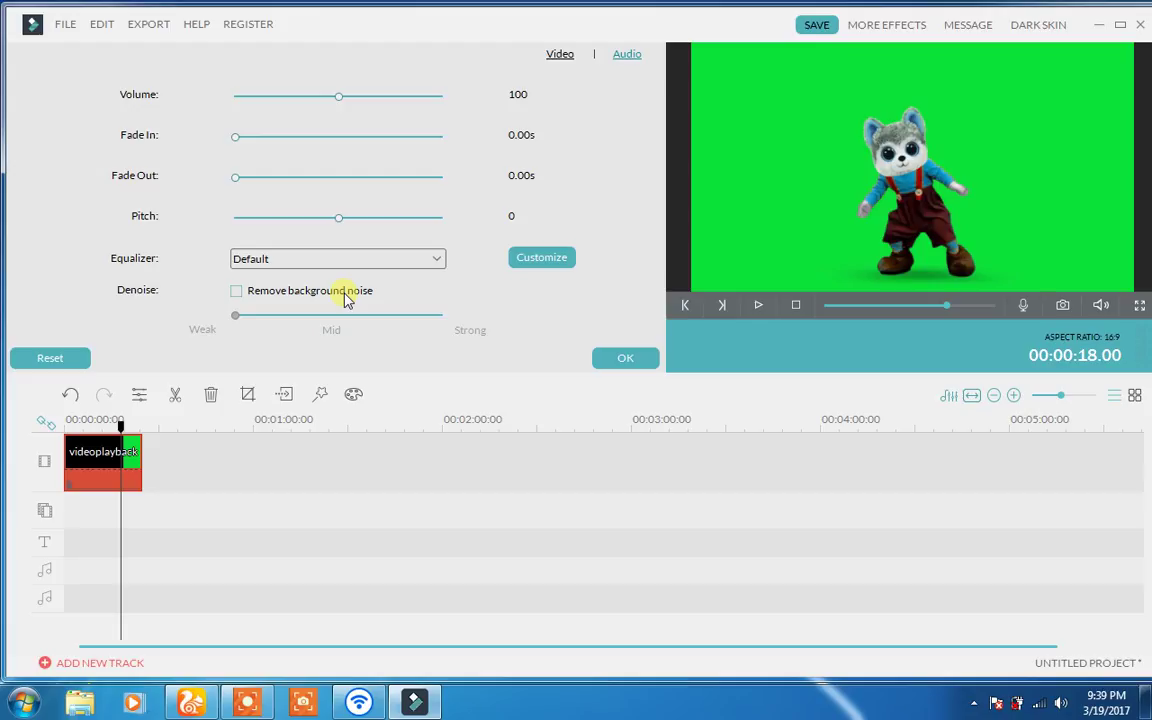
Try the background noise removal option on the clip's audio
click(238, 293)
click(238, 293)
click(238, 292)
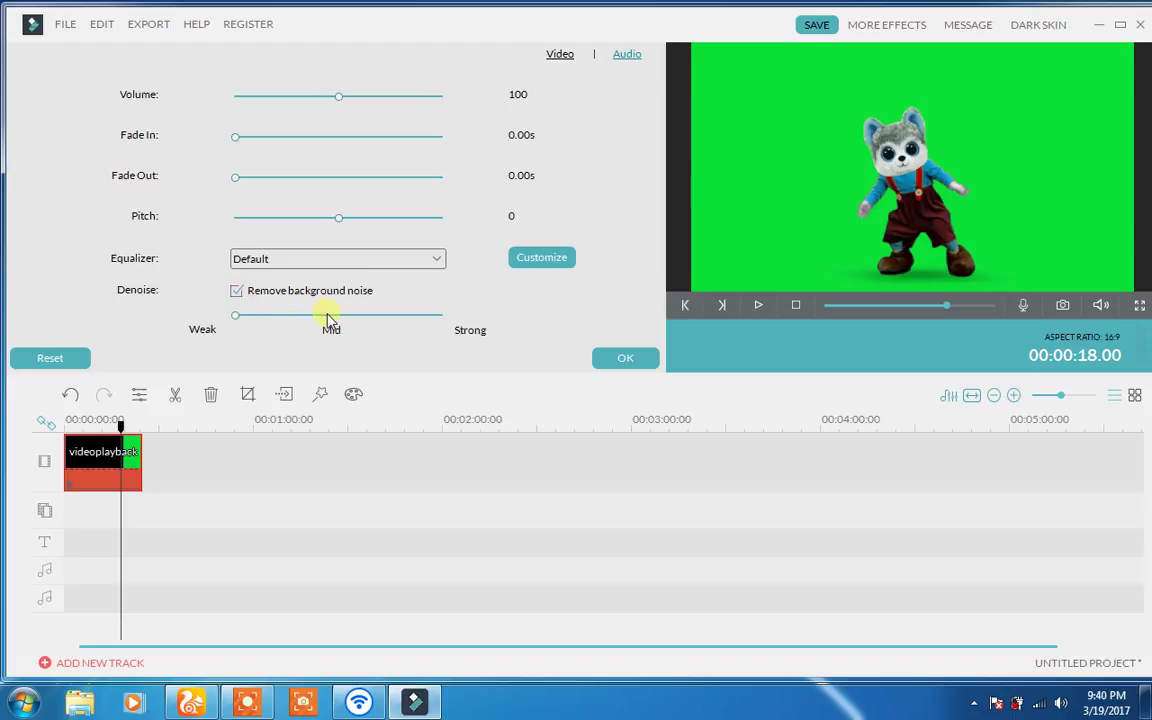
click(237, 294)
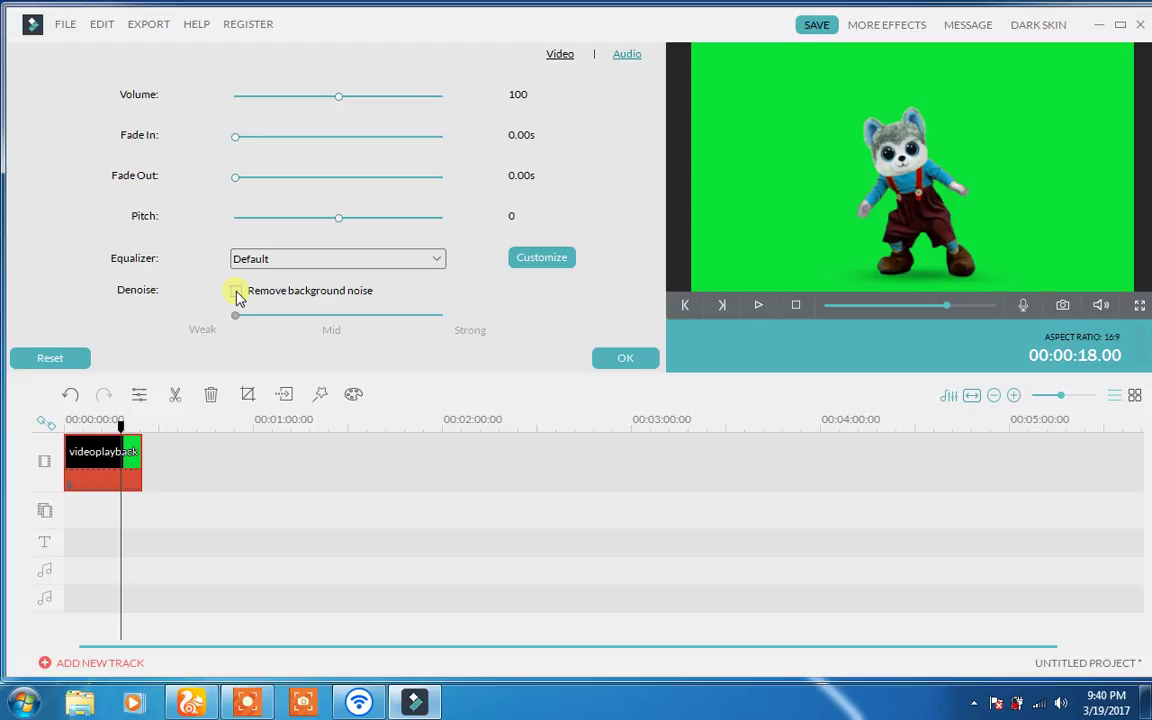
click(243, 704)
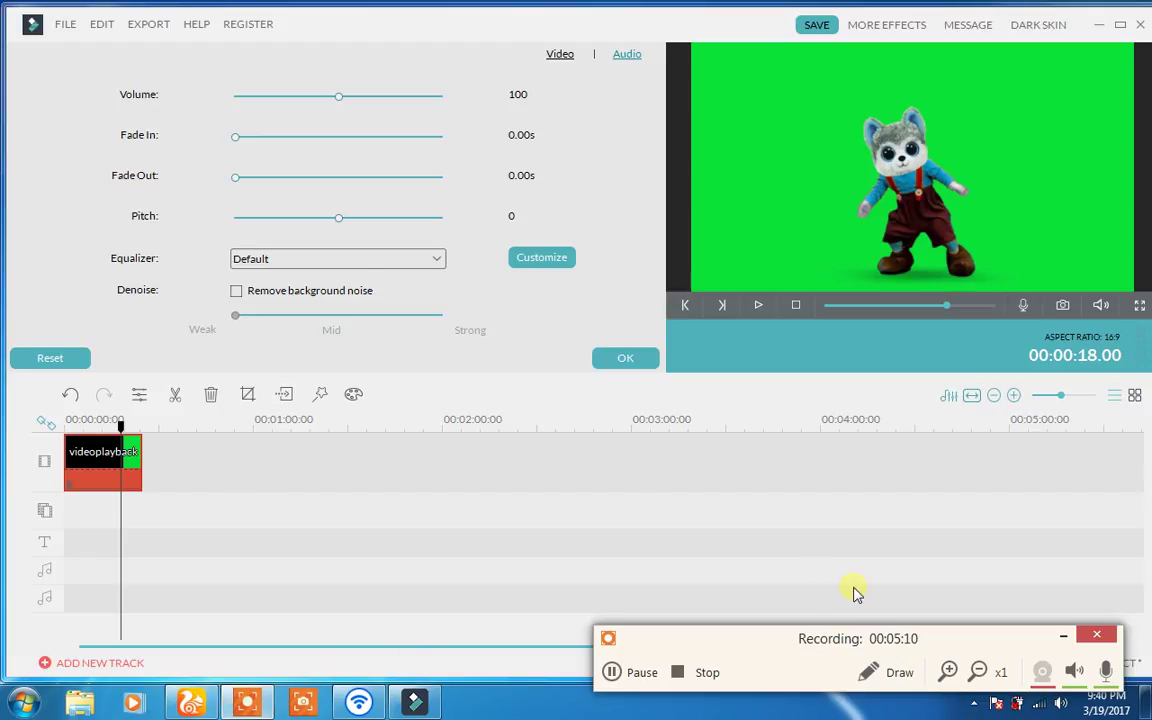
click(1061, 638)
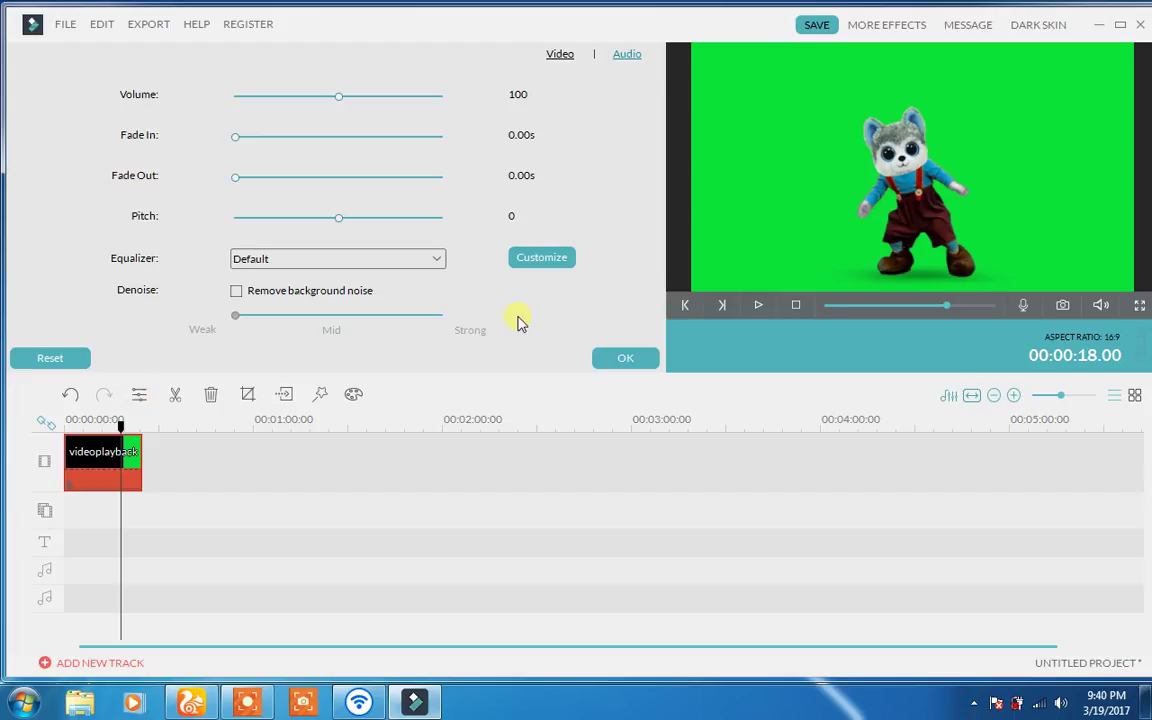
Close the videoplayback clip's settings and reopen them from the timeline
click(632, 358)
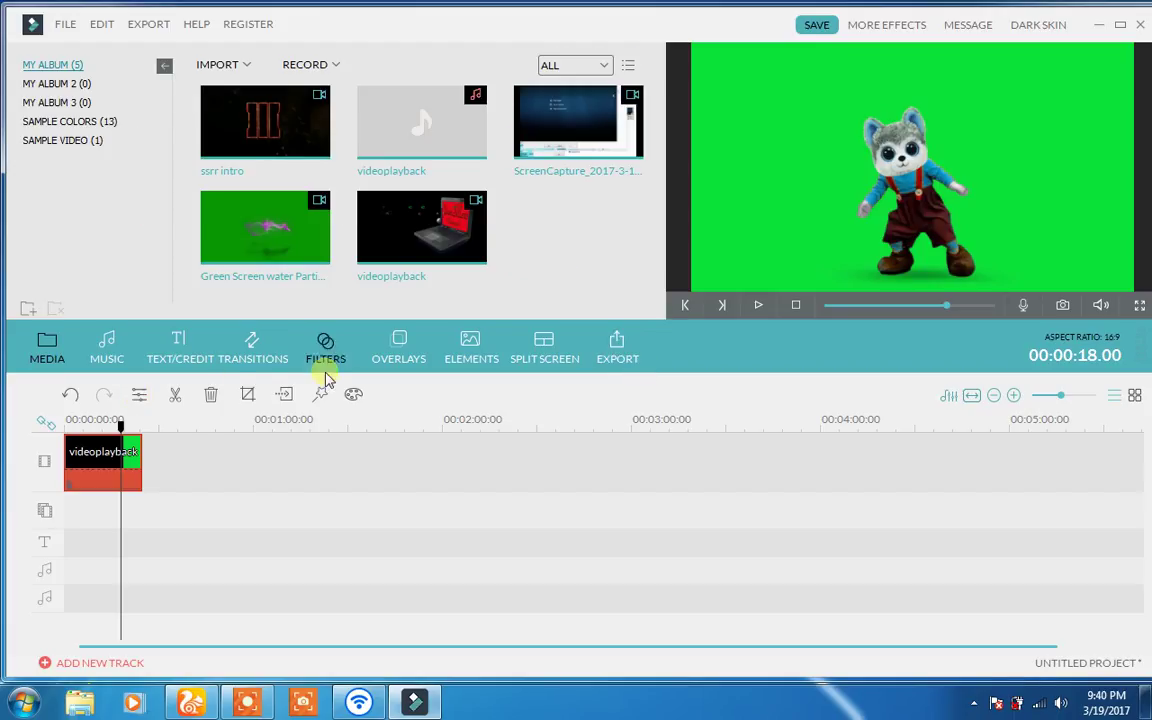
click(139, 396)
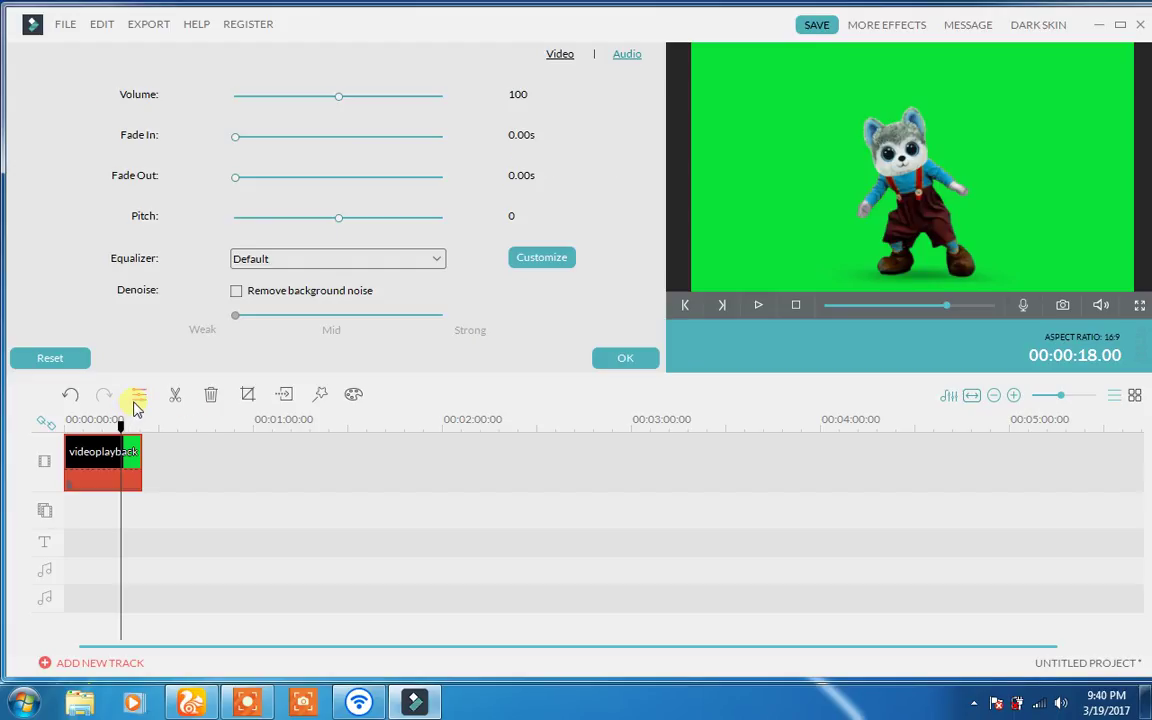
click(640, 359)
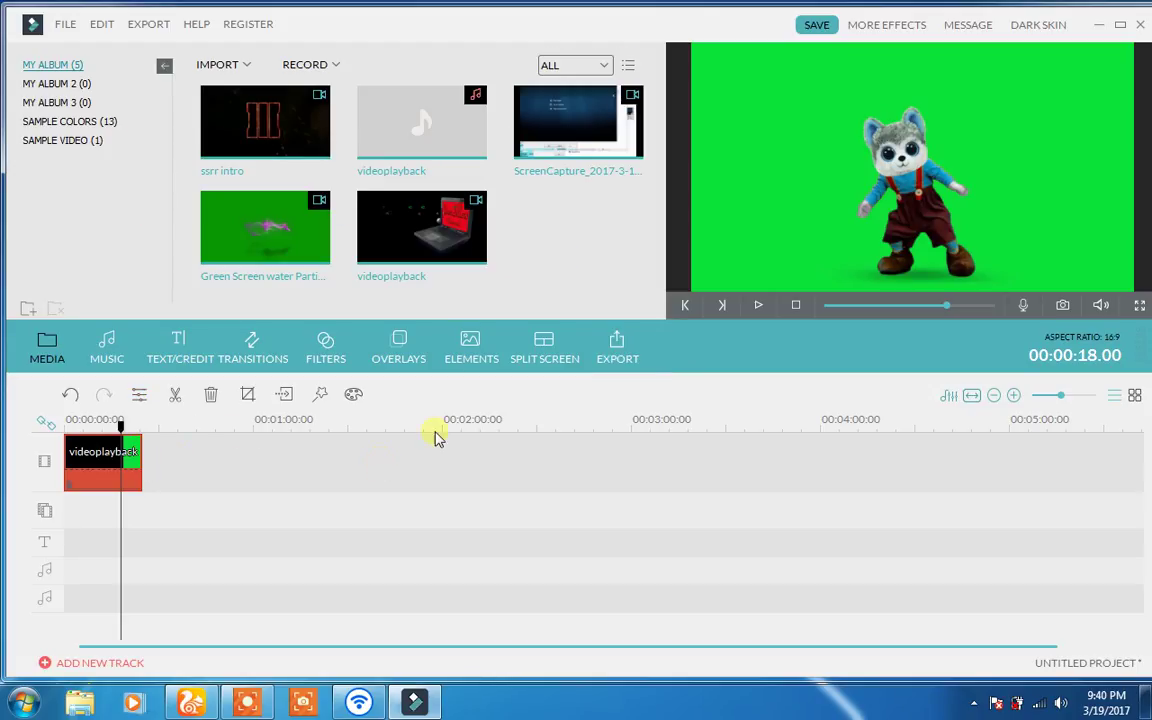
double_click(130, 475)
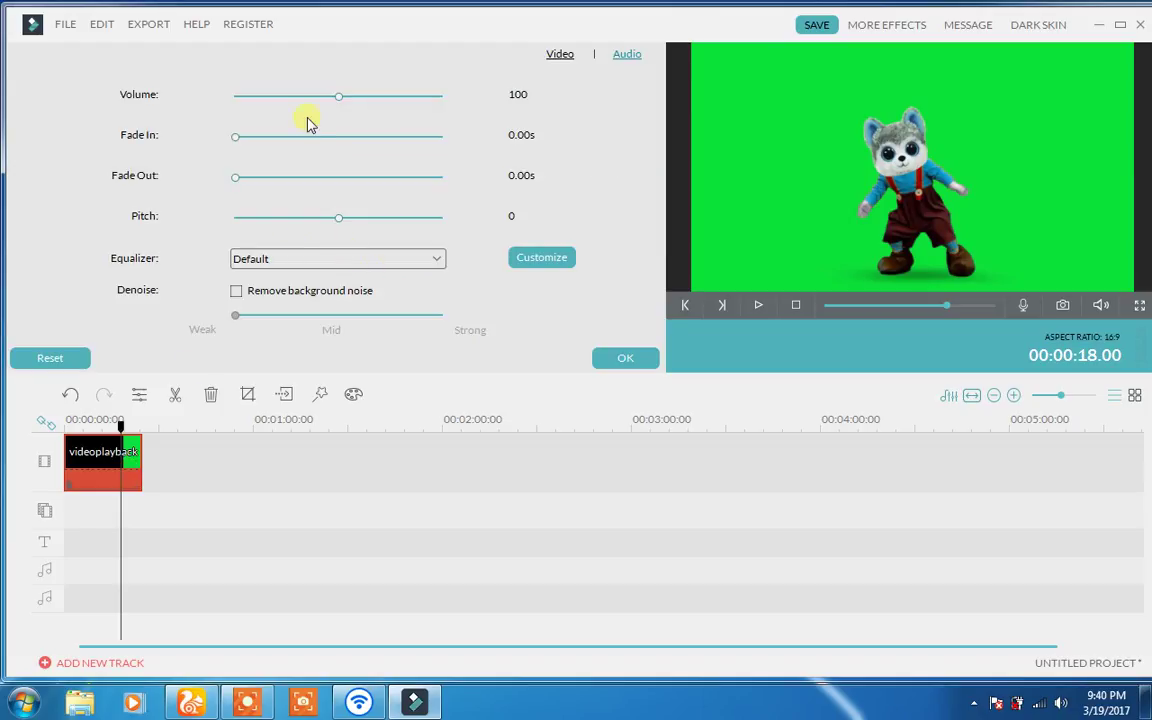
Set the videoplayback clip's speed back to 1.00 X in its video settings and apply it
click(557, 53)
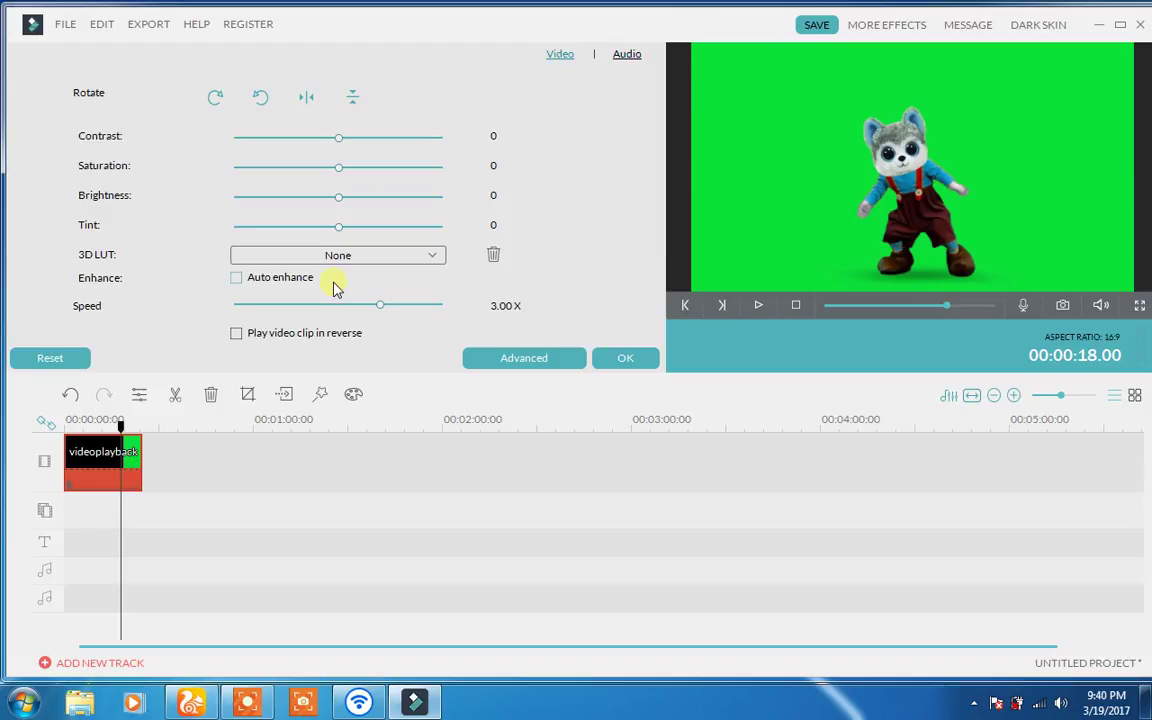
drag(378, 306, 341, 310)
click(625, 357)
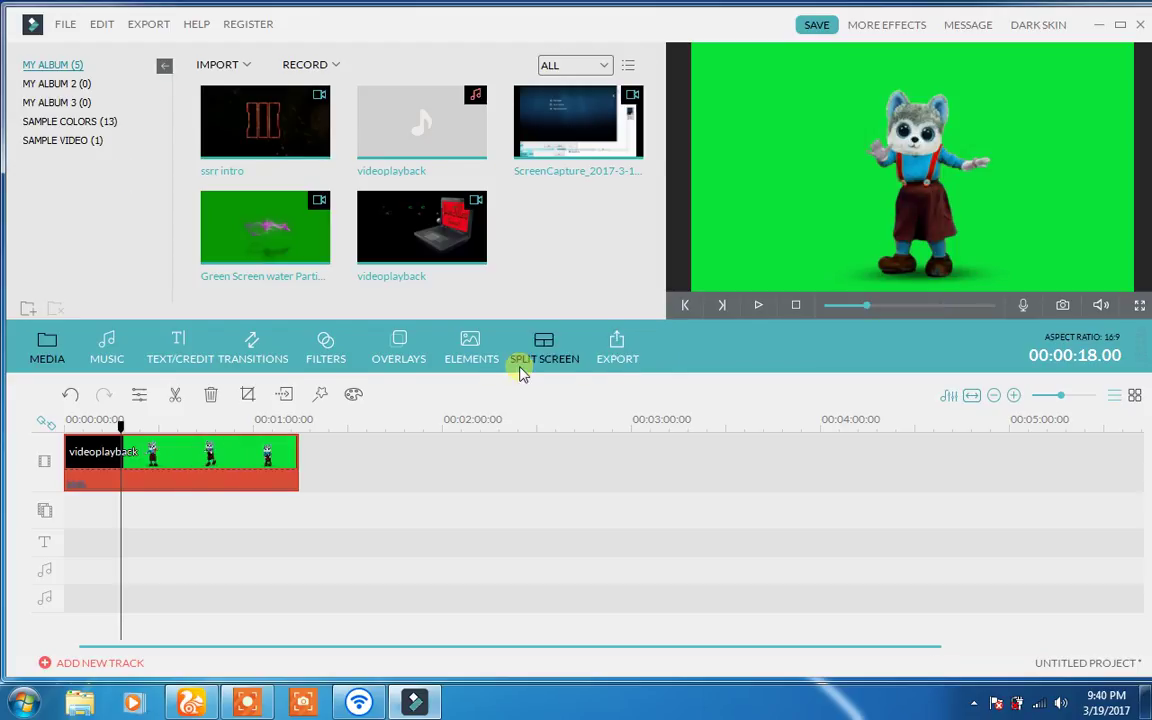
Examine the advanced color tuning options for the videoplayback clip, previewing the frame at 00:00:19
double_click(245, 450)
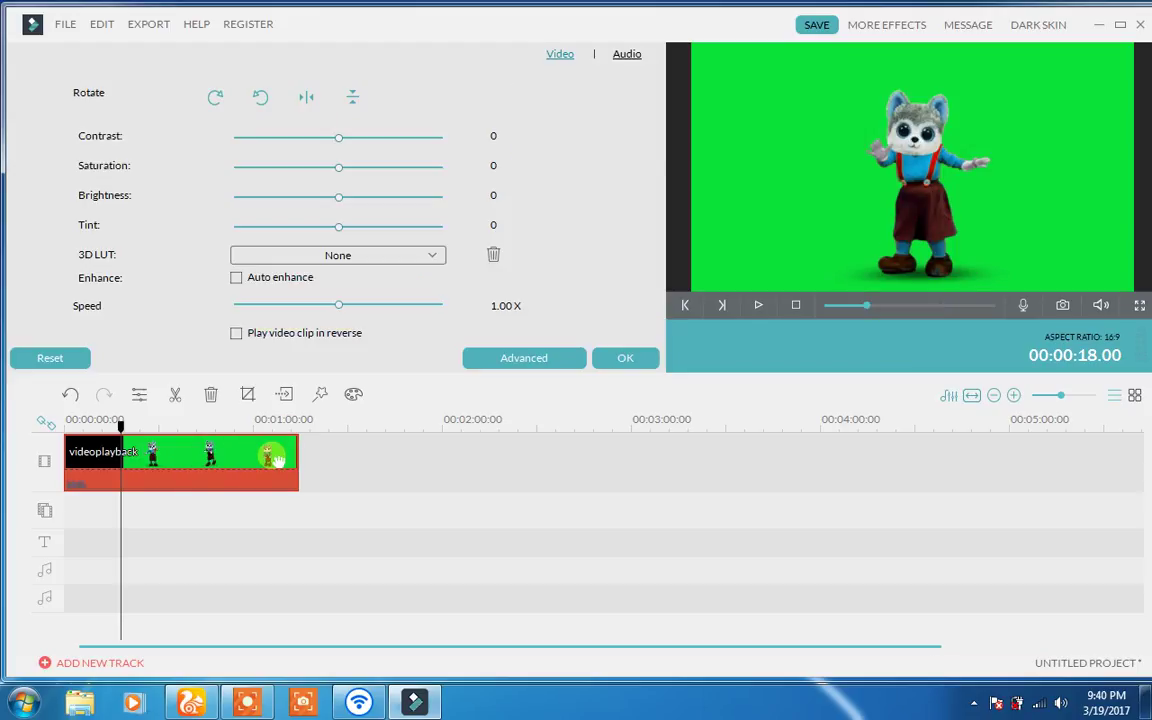
click(513, 360)
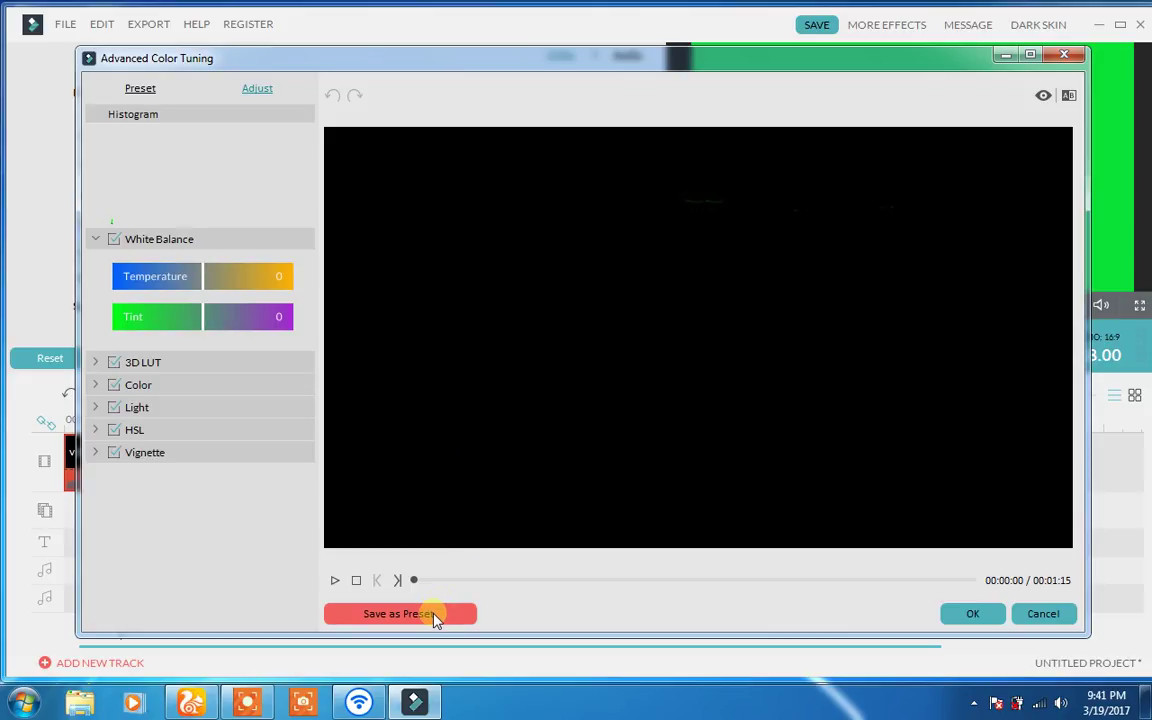
drag(423, 582, 557, 585)
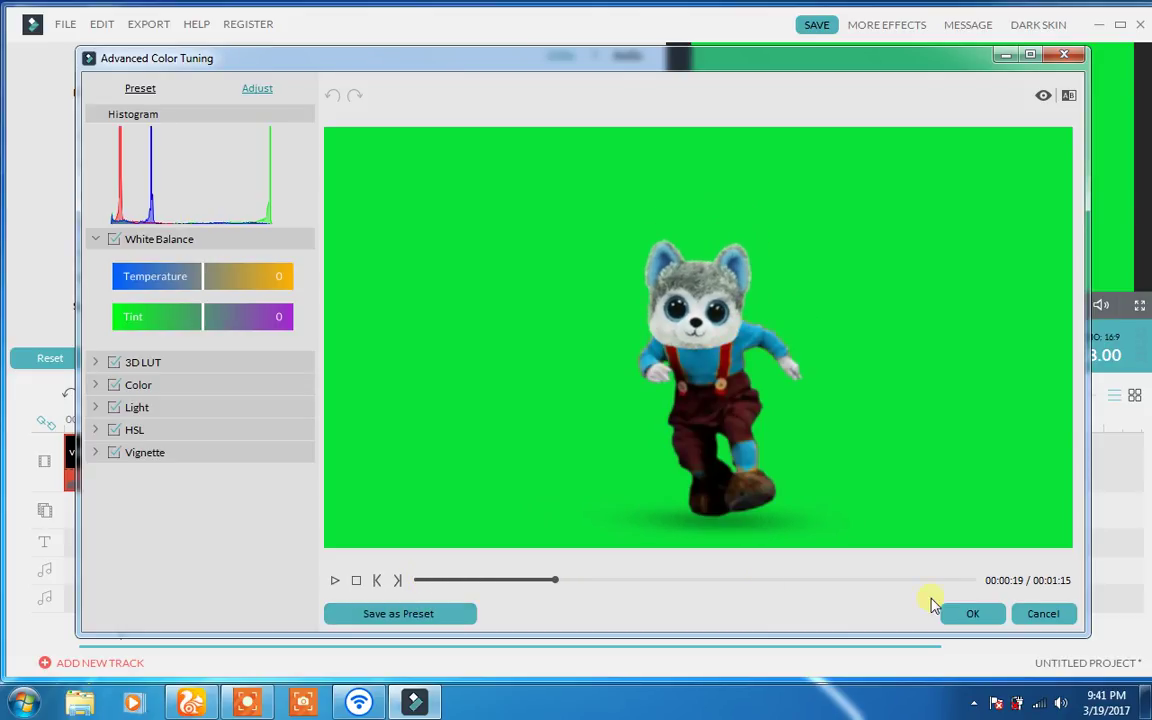
click(962, 614)
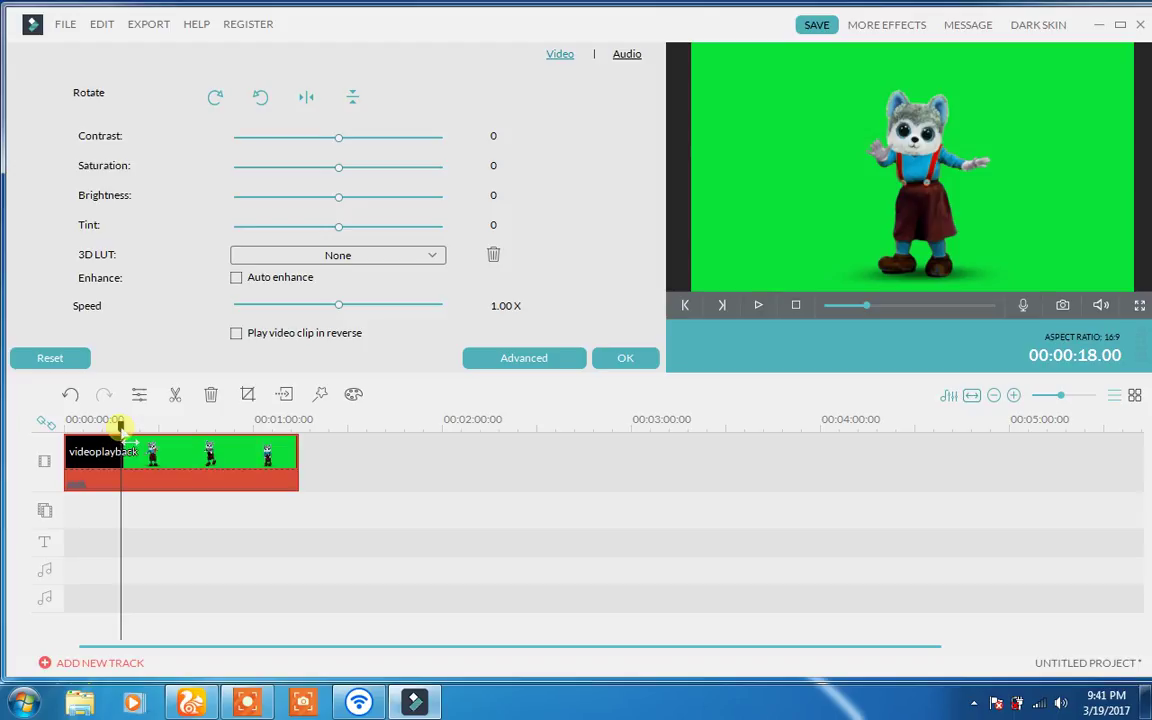
Split the videoplayback clip at 00:00:07.10 and delete the short section before the cut
drag(120, 428, 87, 430)
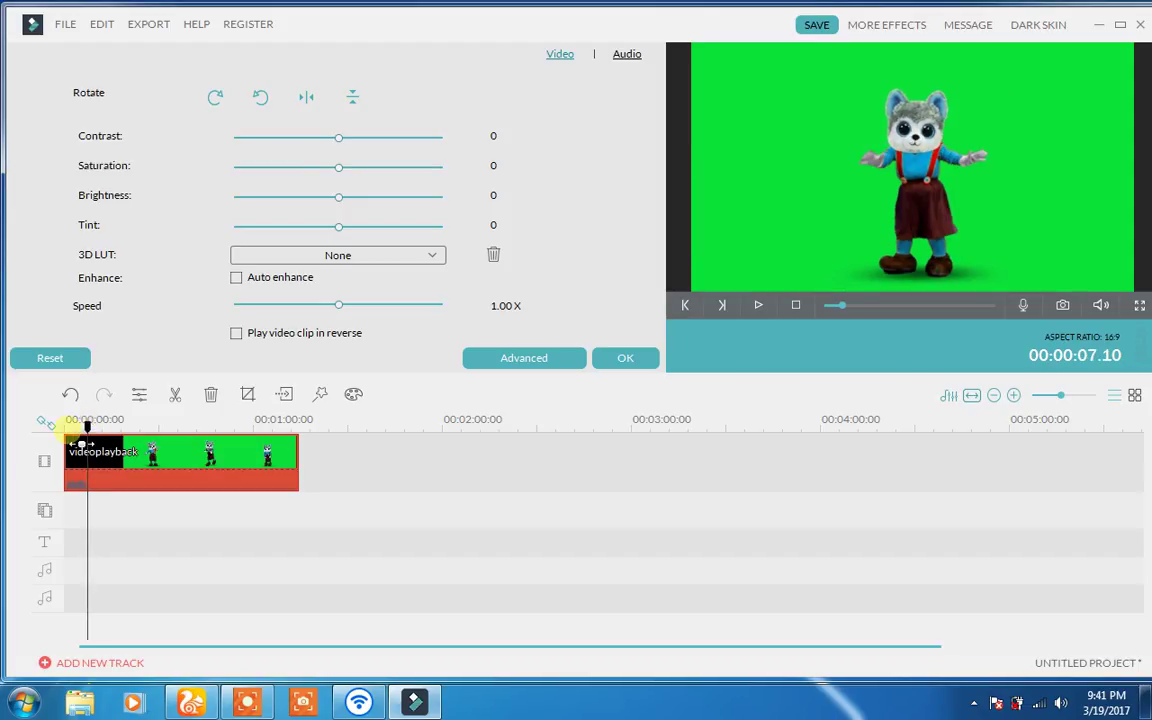
click(179, 394)
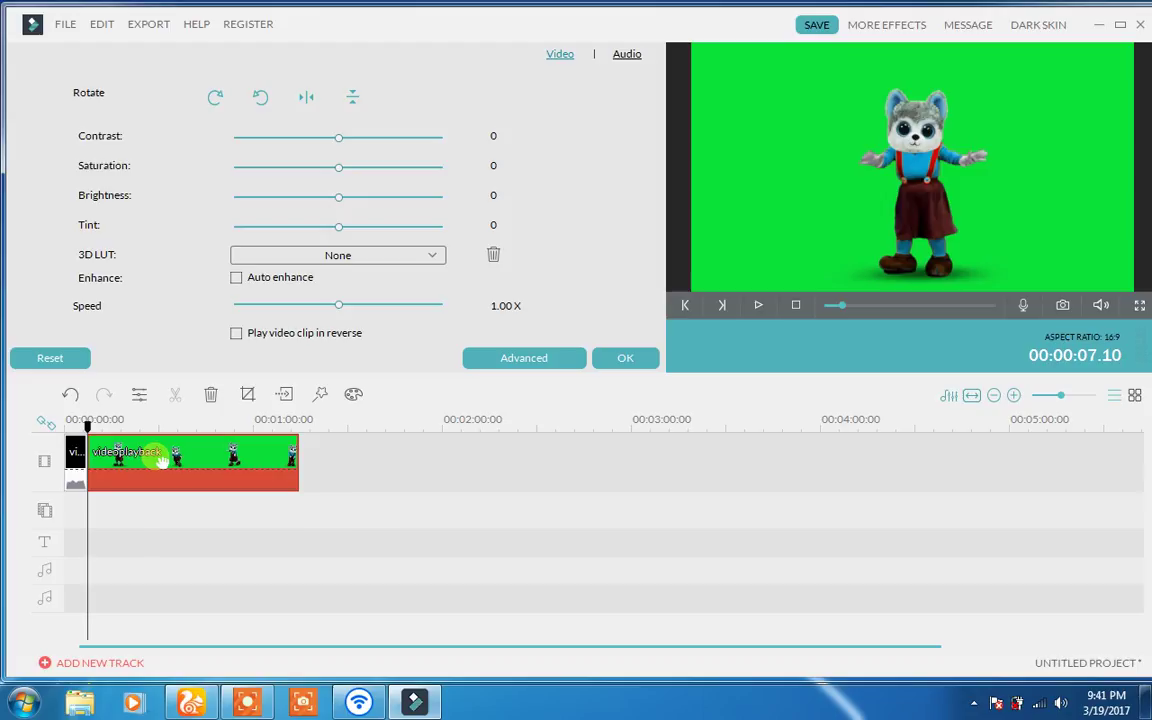
click(74, 469)
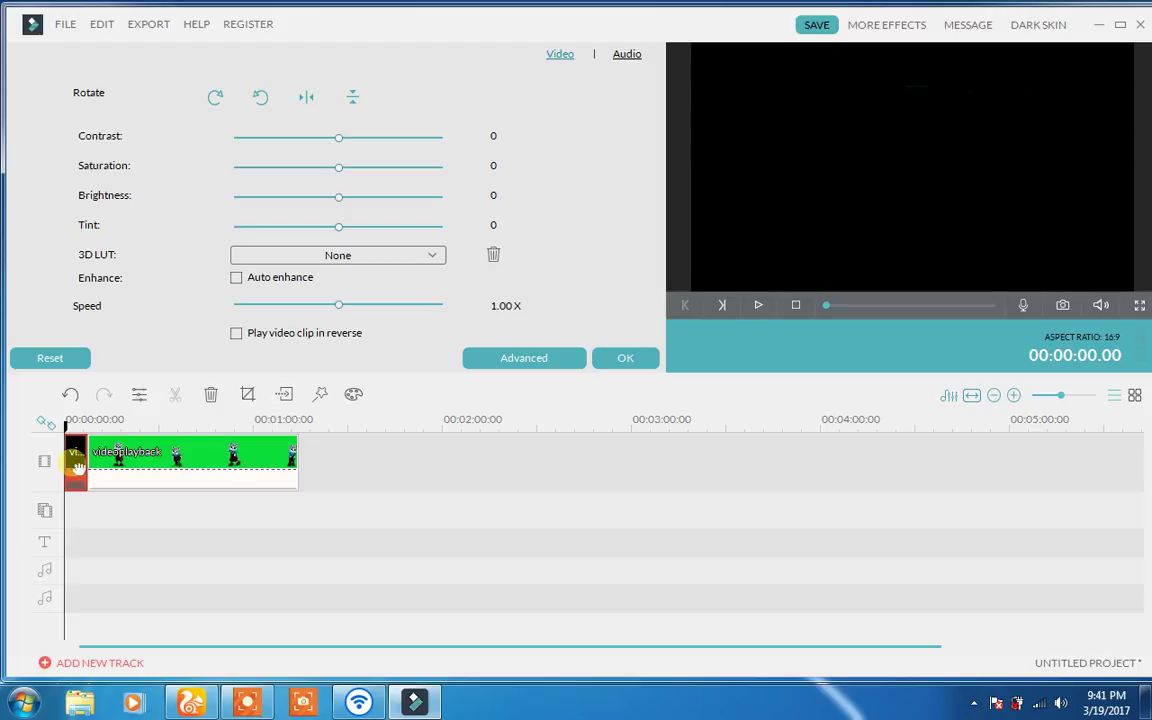
right_click(77, 468)
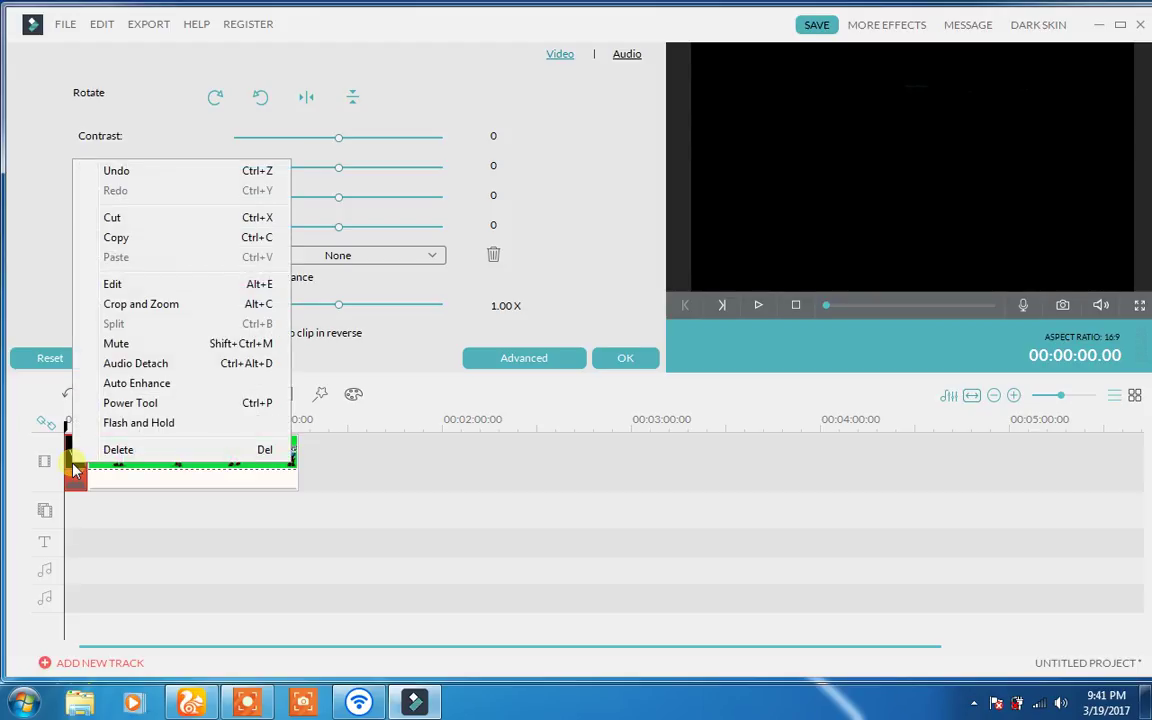
click(100, 450)
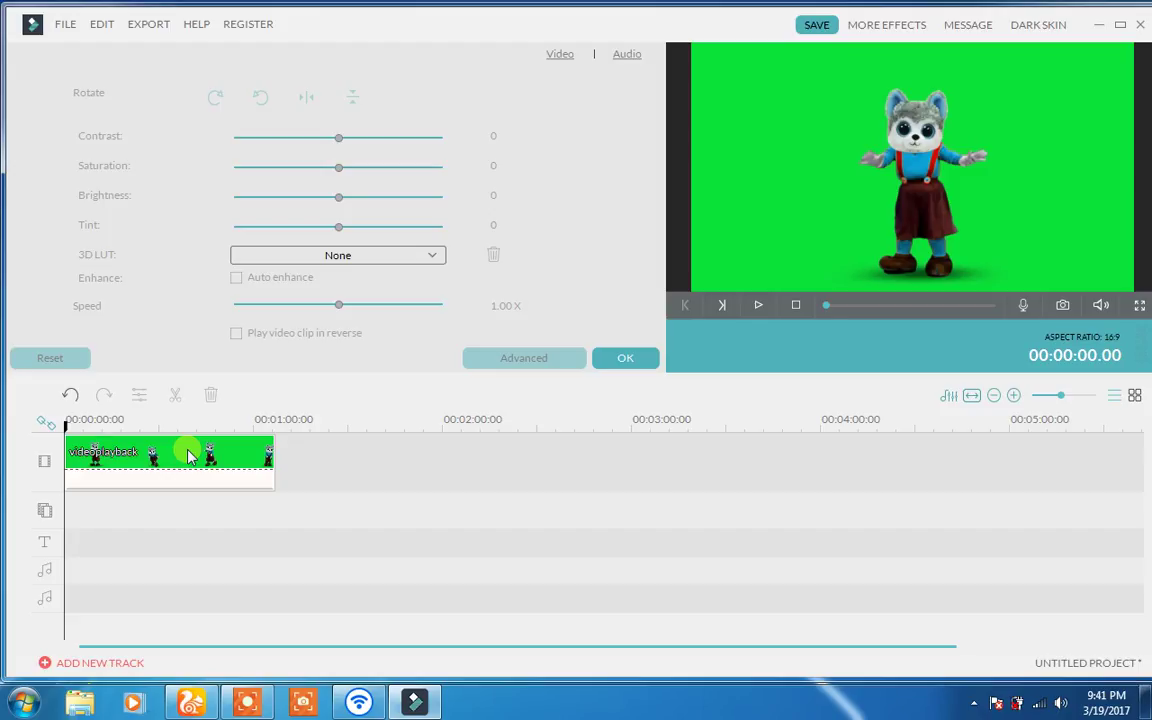
click(622, 357)
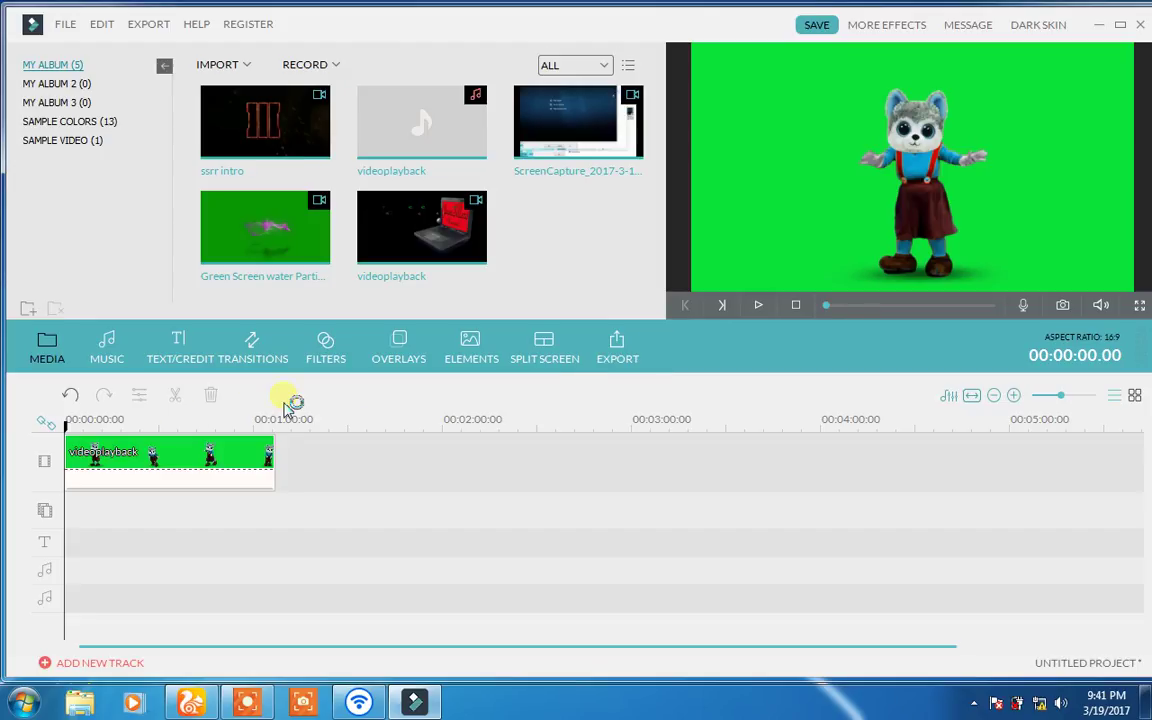
Crop the remaining videoplayback clip around the dancing character to about 974 × 548 at a 16:9 ratio
click(237, 468)
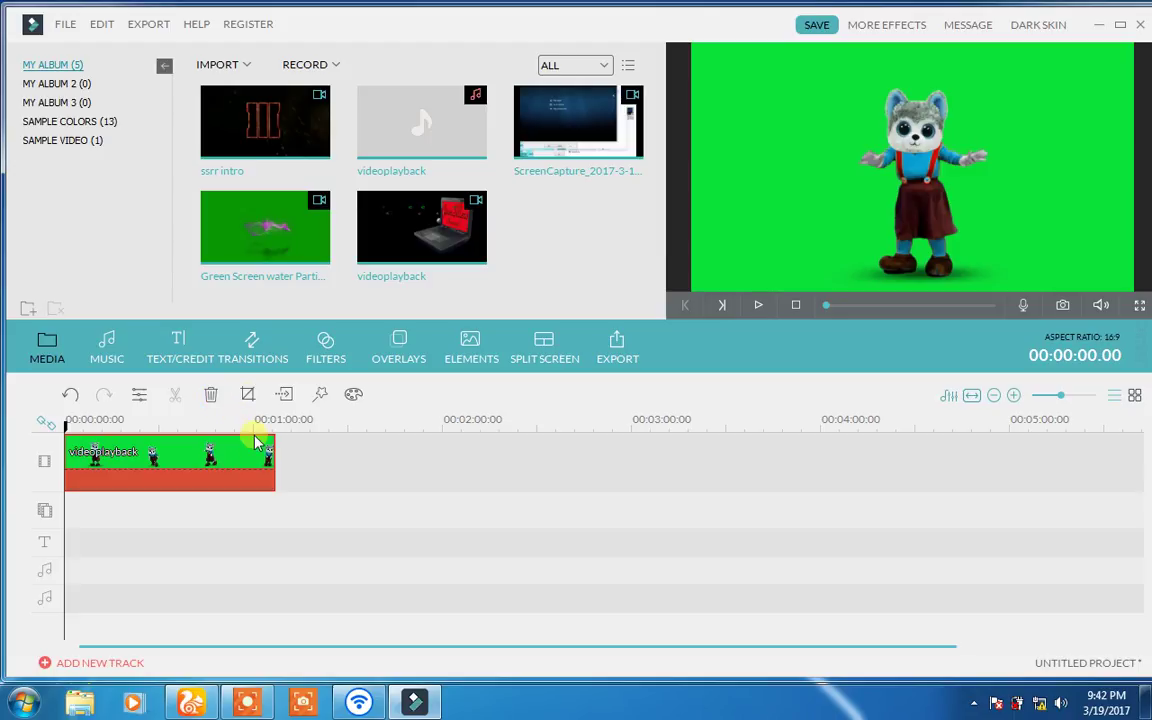
click(248, 395)
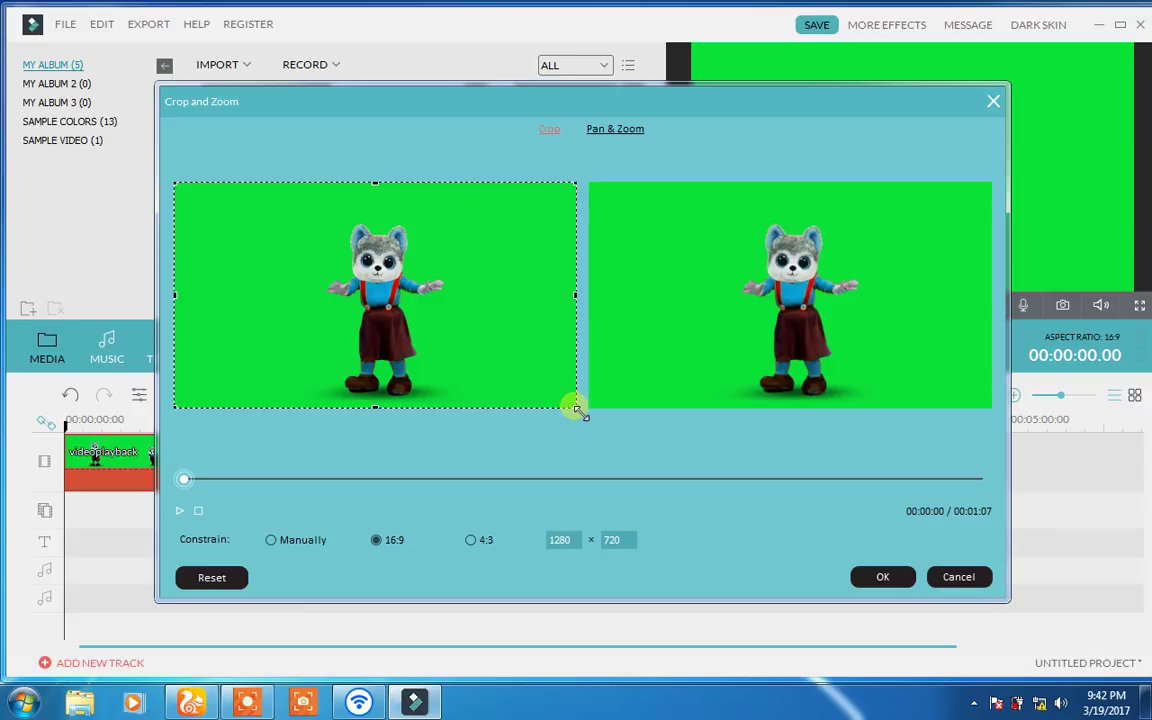
drag(572, 405, 463, 380)
drag(329, 303, 359, 334)
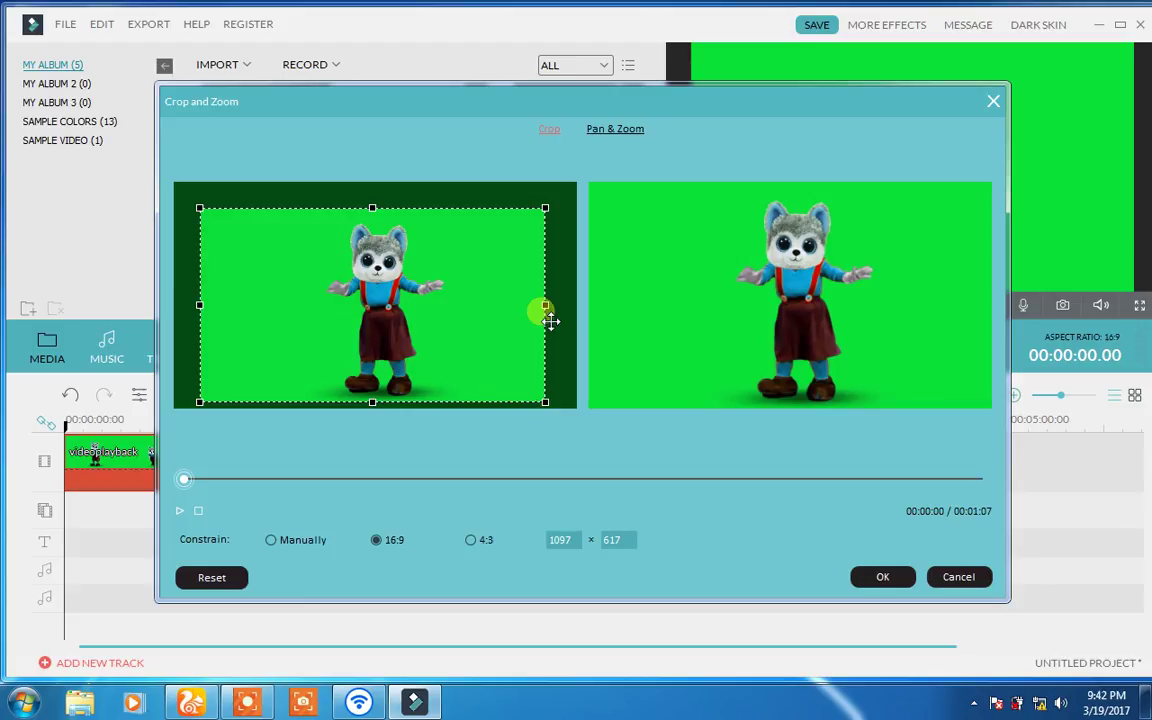
drag(546, 306, 455, 318)
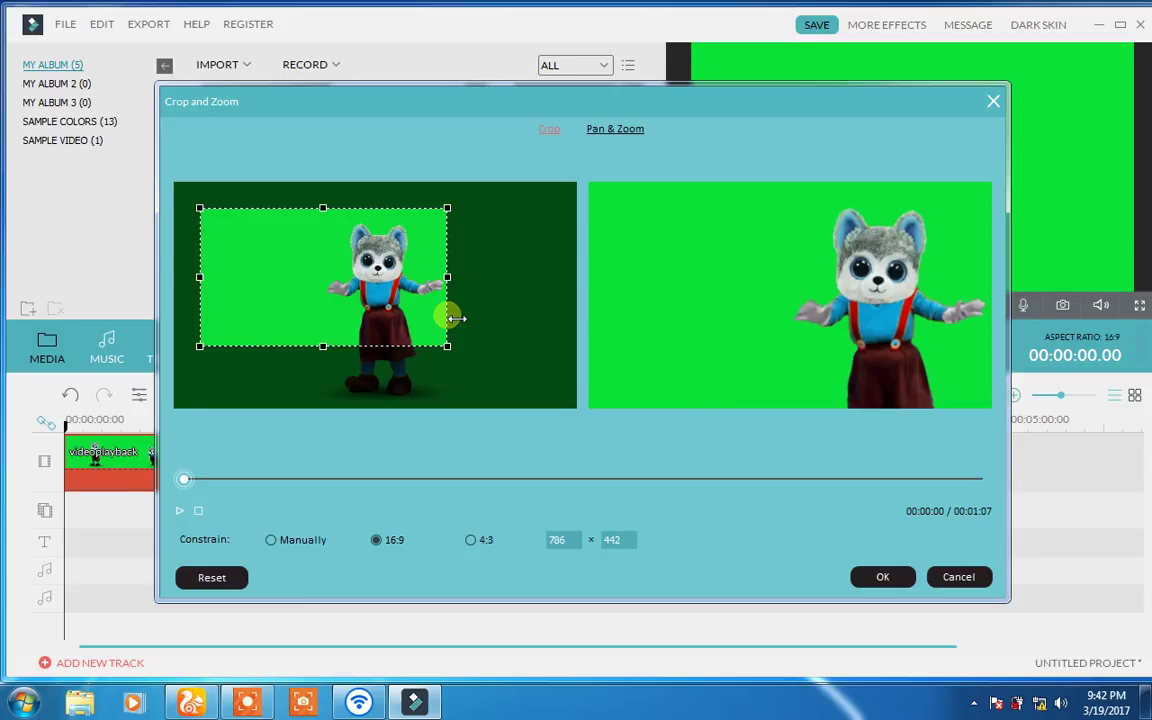
drag(323, 222, 410, 334)
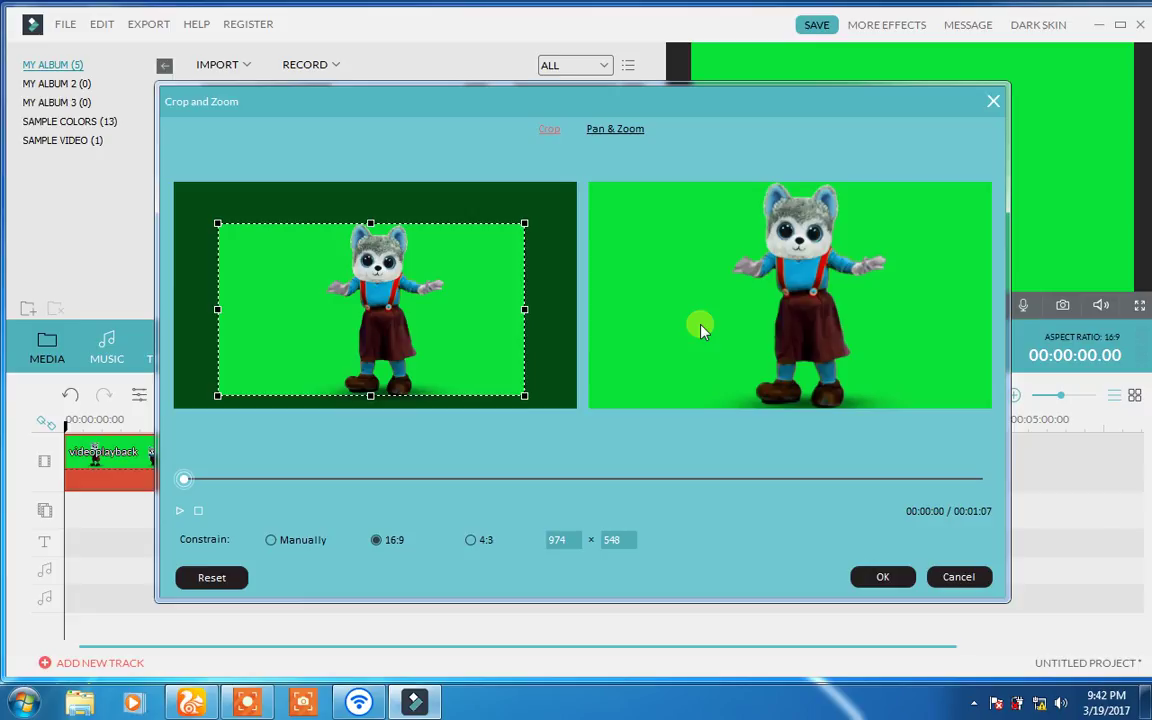
Apply a Pan & Zoom to the clip with the start frame enlarged to about 1102 × 620 around the character
click(615, 130)
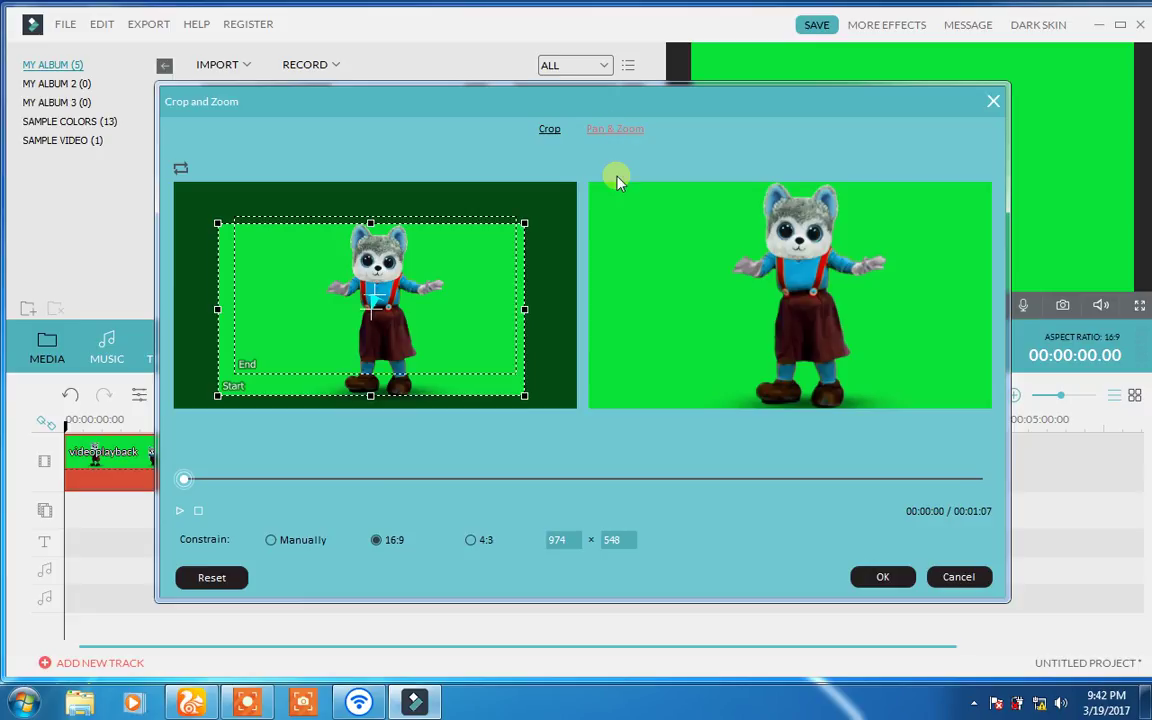
drag(524, 223, 563, 202)
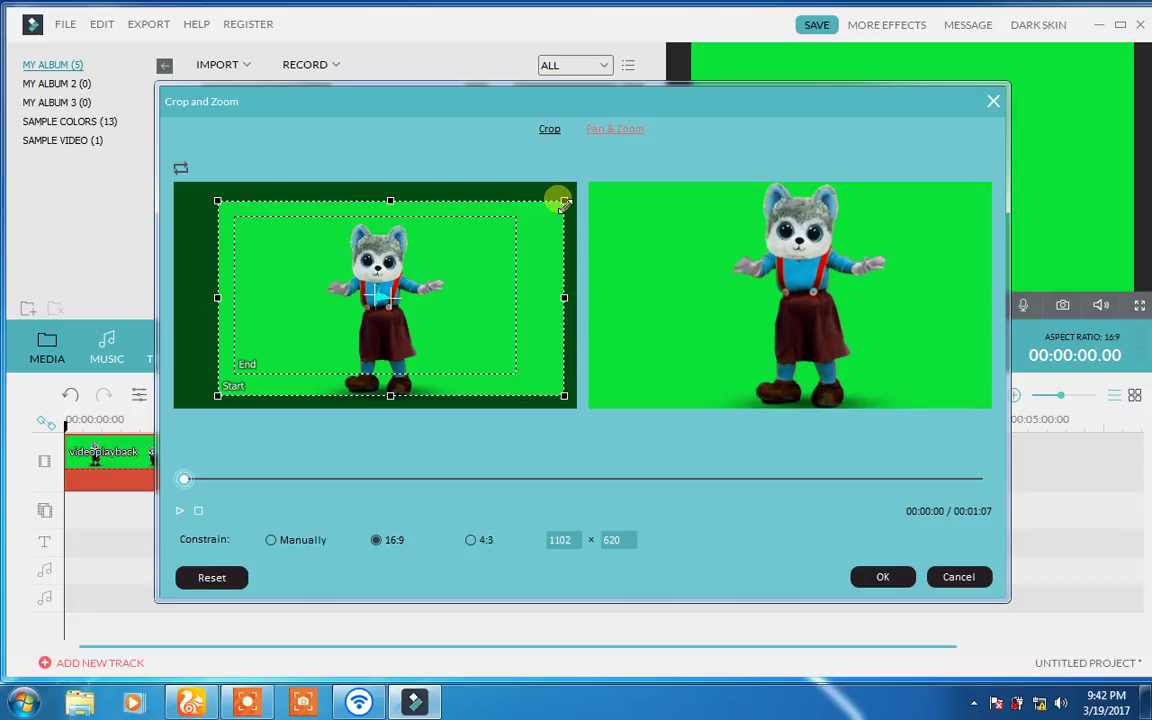
mouse_move(496, 262)
mouse_down()
mouse_move(479, 268)
mouse_move(503, 260)
mouse_up()
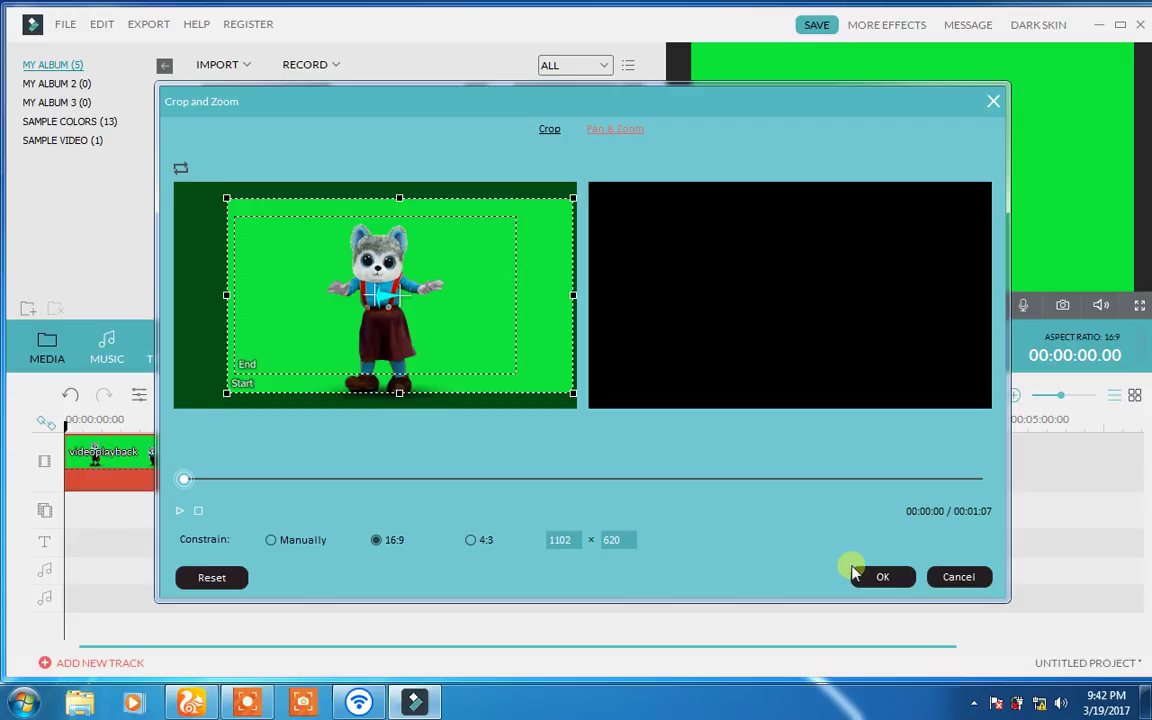
click(180, 512)
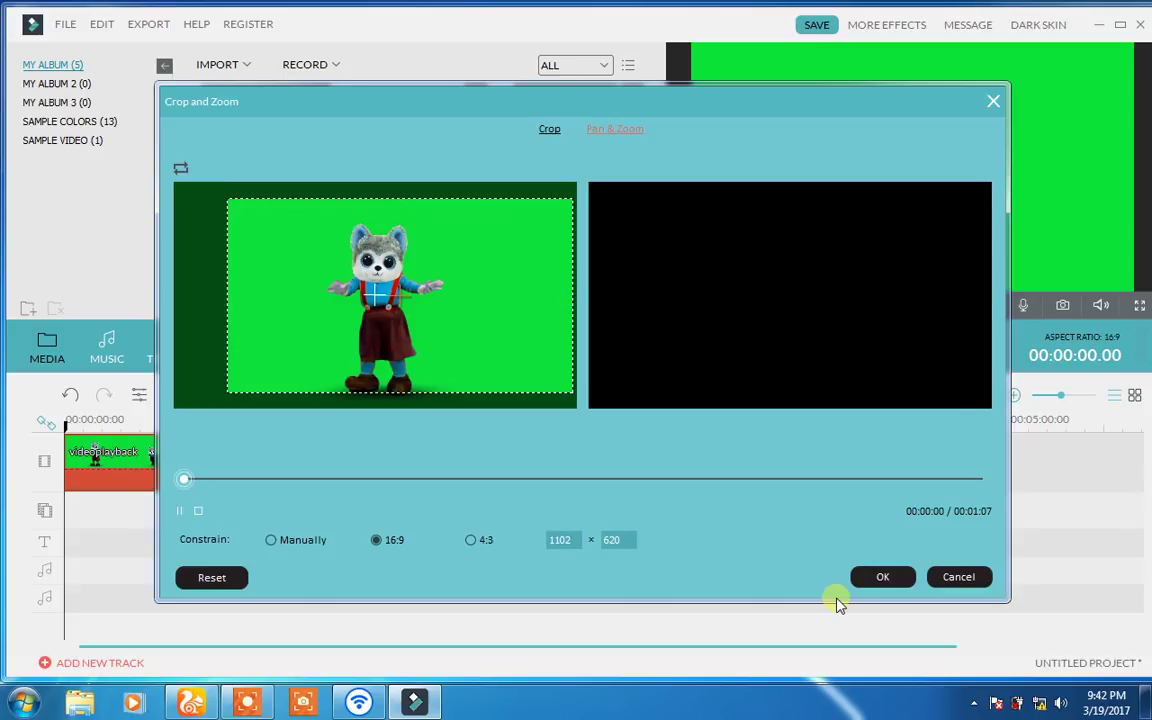
click(882, 577)
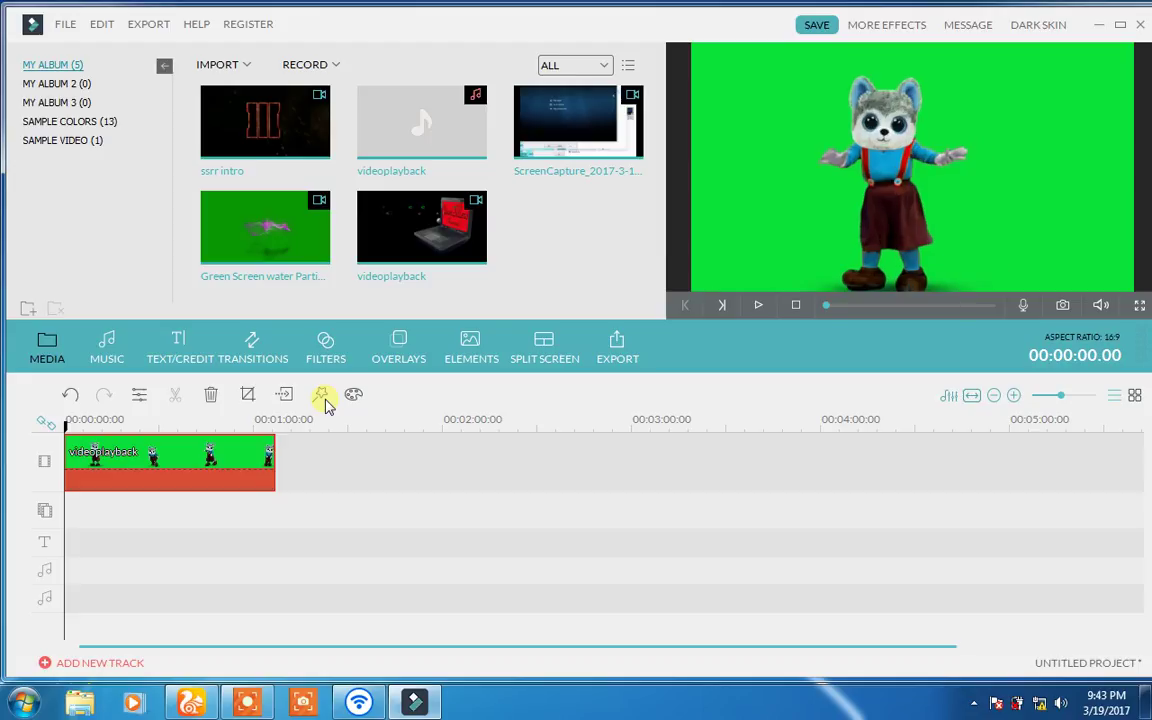
mouse_move(607, 627)
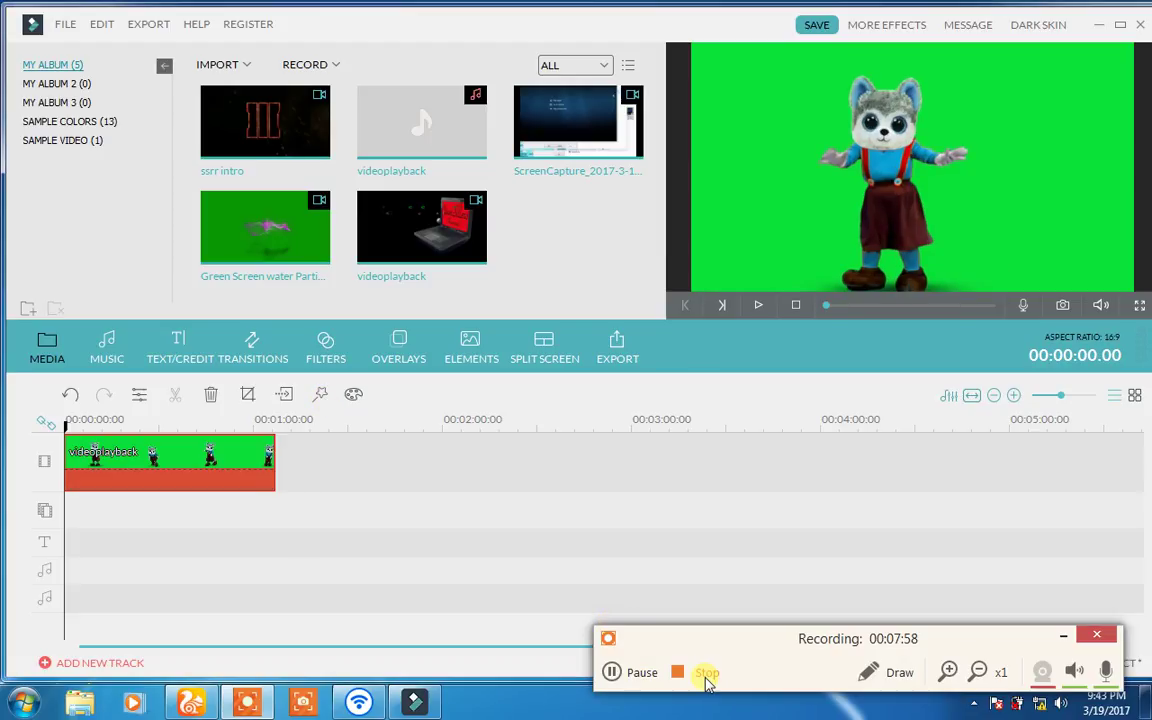